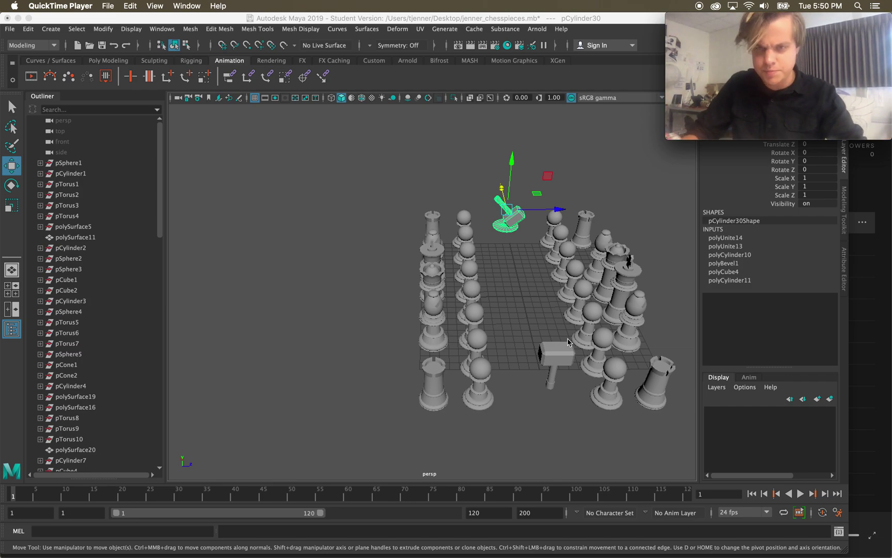
Examine a pawn, a bishop with its slotted head, and a rook with its notched top up close
{"action": "left_click", "coordinate": [613, 348]}
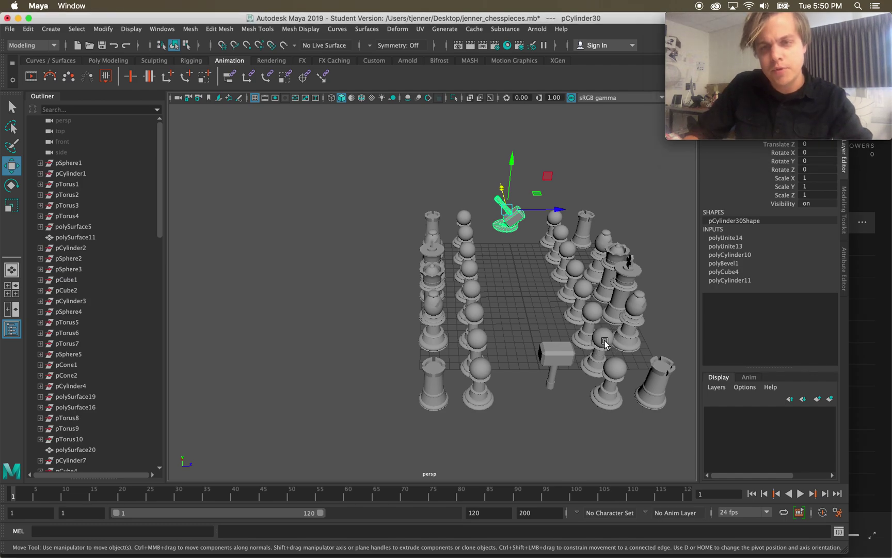
{"action": "left_click", "coordinate": [477, 373]}
{"action": "key", "text": "f"}
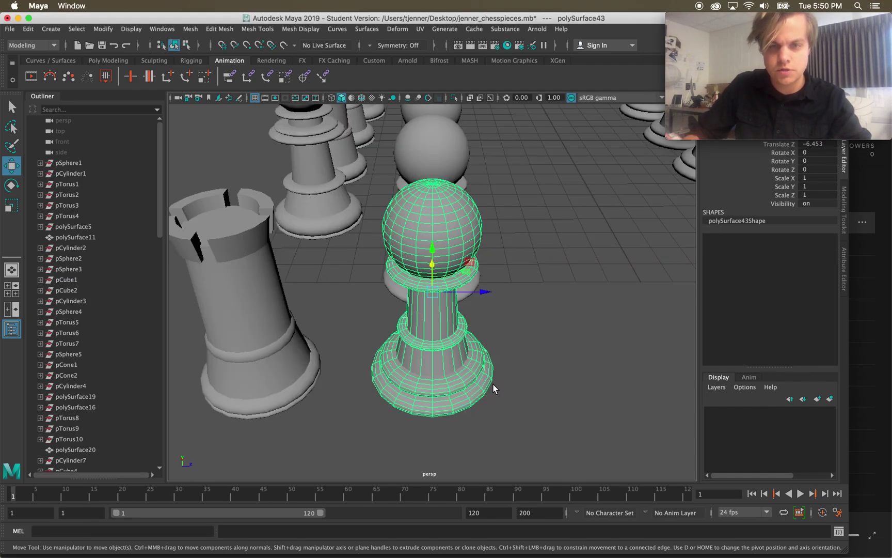
{"action": "left_click", "coordinate": [500, 398]}
{"action": "left_click", "coordinate": [456, 377]}
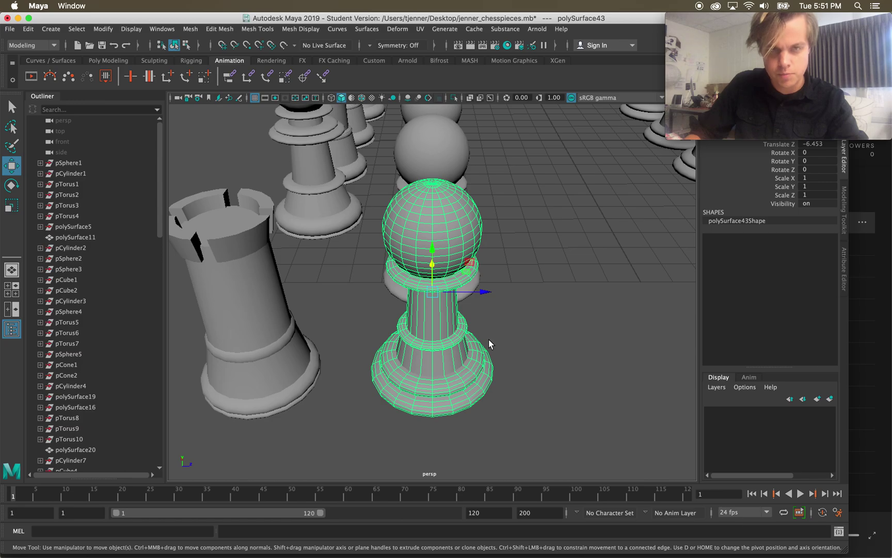
{"action": "scroll", "coordinate": [448, 274], "scroll_direction": "down", "scroll_amount": 3}
{"action": "left_click", "coordinate": [345, 200]}
{"action": "key", "text": "f"}
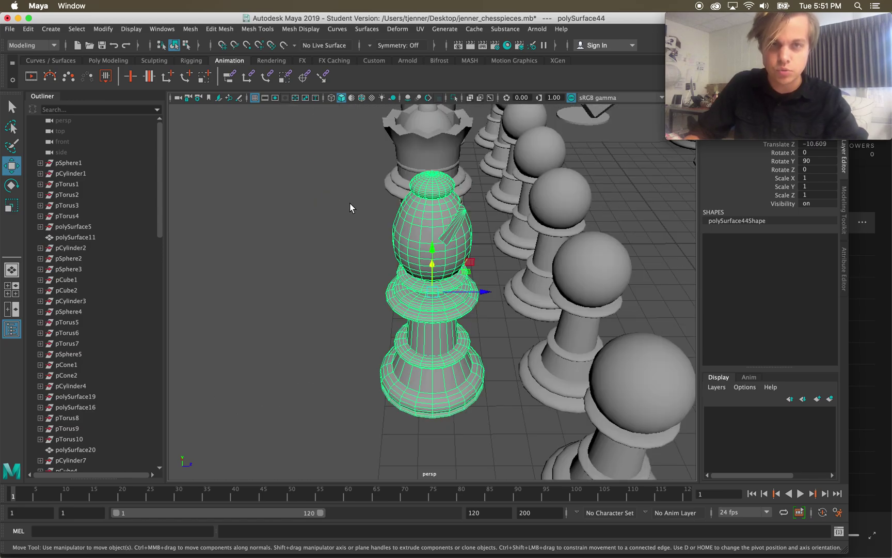
{"action": "left_click_drag", "start_coordinate": [460, 285], "coordinate": [339, 275], "text": "alt"}
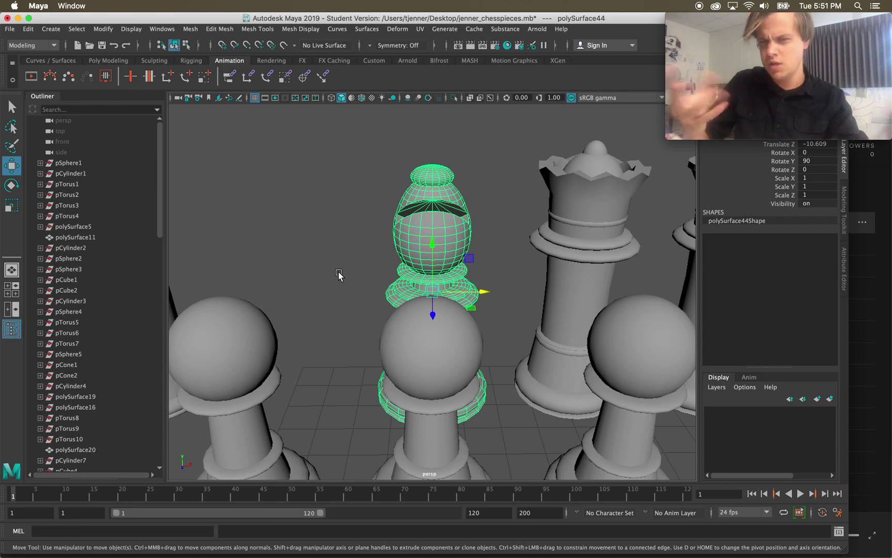
{"action": "scroll", "coordinate": [348, 269], "scroll_direction": "down", "scroll_amount": 10}
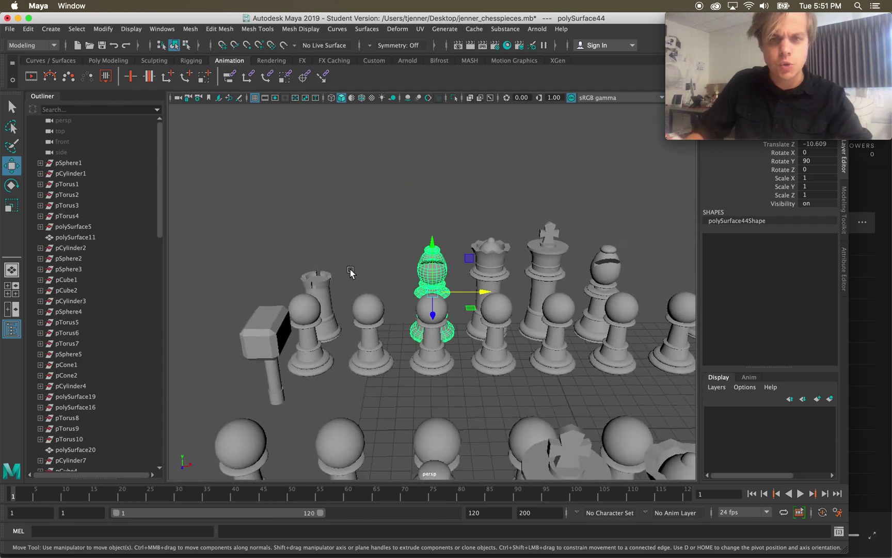
{"action": "left_click", "coordinate": [338, 286]}
{"action": "key", "text": "f"}
{"action": "left_click_drag", "start_coordinate": [351, 298], "coordinate": [471, 309], "text": "alt"}
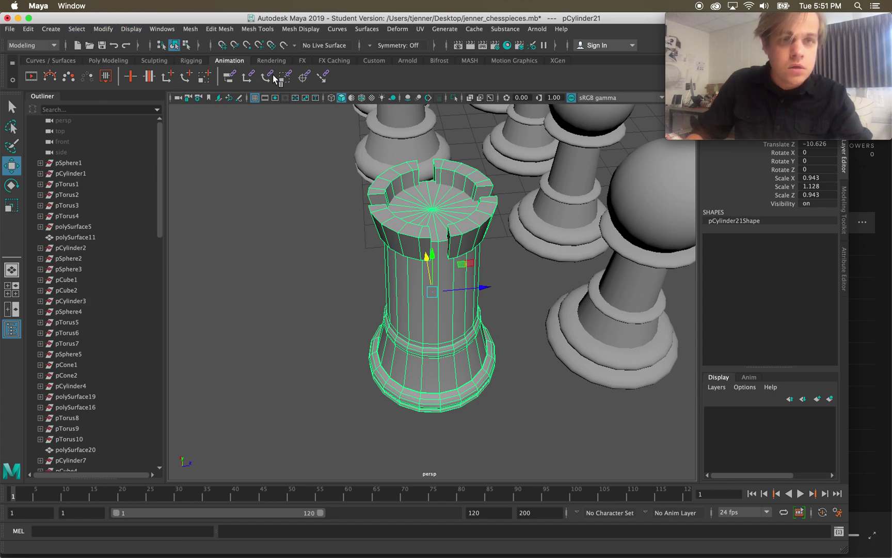
Create a polygon cylinder at the grid centre and stretch its height to a Y scale of about 1.313
{"action": "left_click", "coordinate": [113, 62]}
{"action": "left_click", "coordinate": [67, 76]}
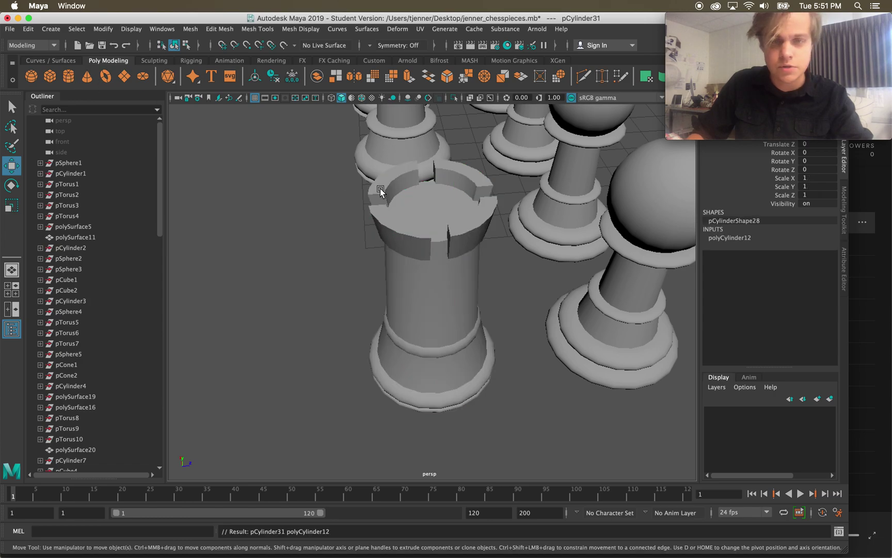
{"action": "key", "text": "f"}
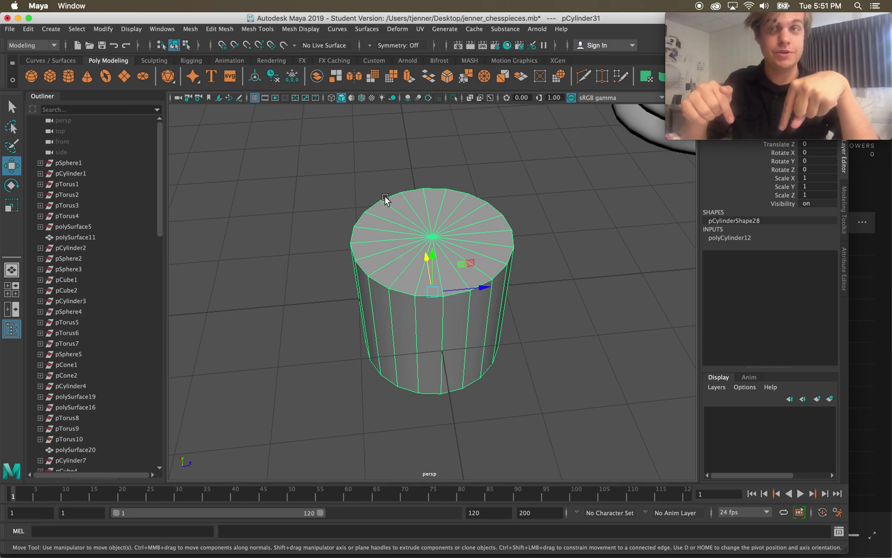
{"action": "scroll", "coordinate": [373, 241], "scroll_direction": "down", "scroll_amount": 3}
{"action": "left_click_drag", "start_coordinate": [371, 264], "coordinate": [365, 254], "text": "alt"}
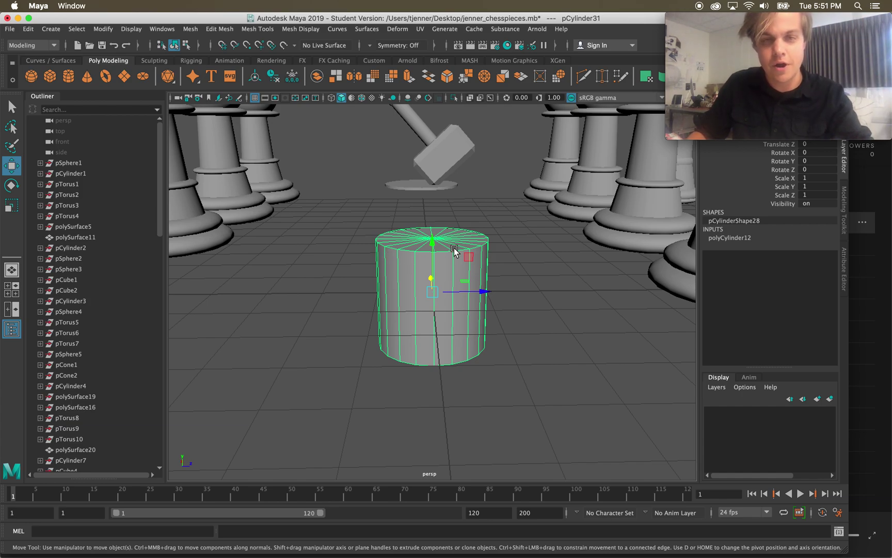
{"action": "key", "text": "r"}
{"action": "left_click_drag", "start_coordinate": [432, 242], "coordinate": [434, 235]}
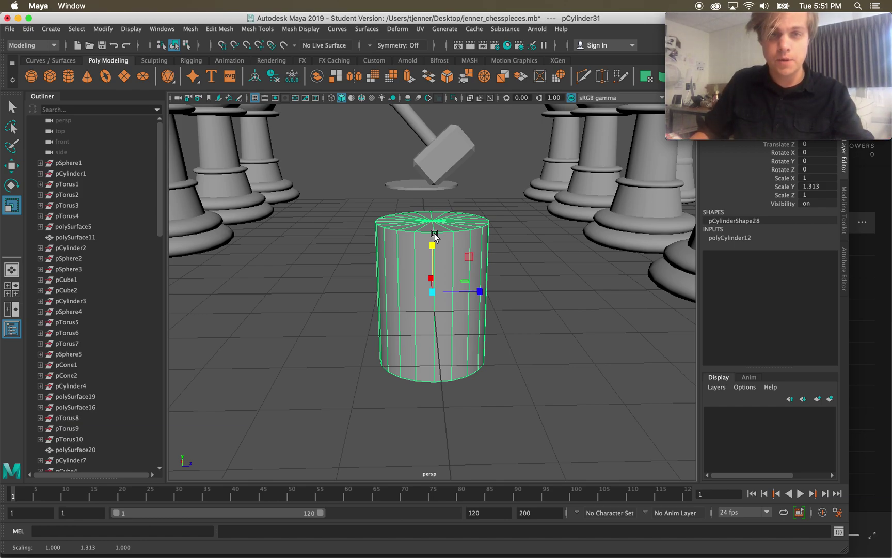
Duplicate the cylinder and scale the copy to about 2.039 in Y and 0.843 in X and Z
{"action": "key", "text": "ctrl+d"}
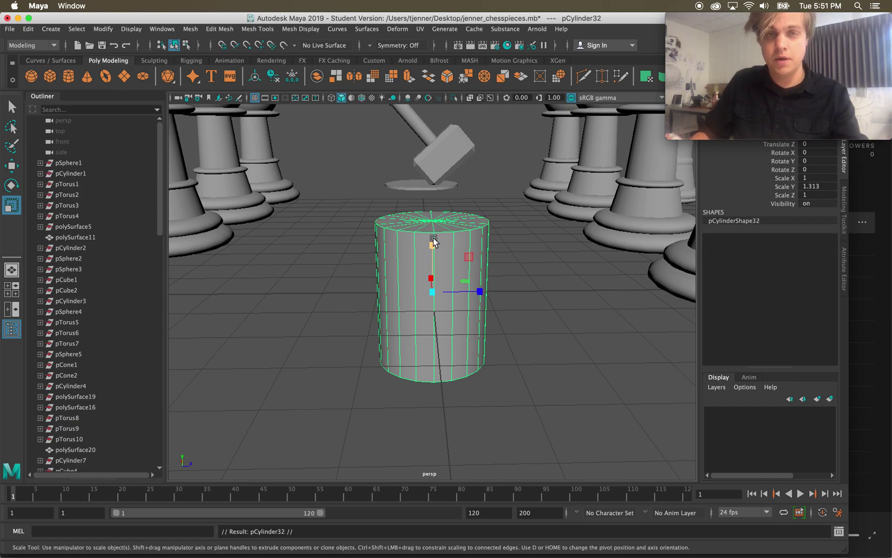
{"action": "left_click_drag", "start_coordinate": [432, 246], "coordinate": [425, 205]}
{"action": "left_click_drag", "start_coordinate": [434, 292], "coordinate": [406, 295]}
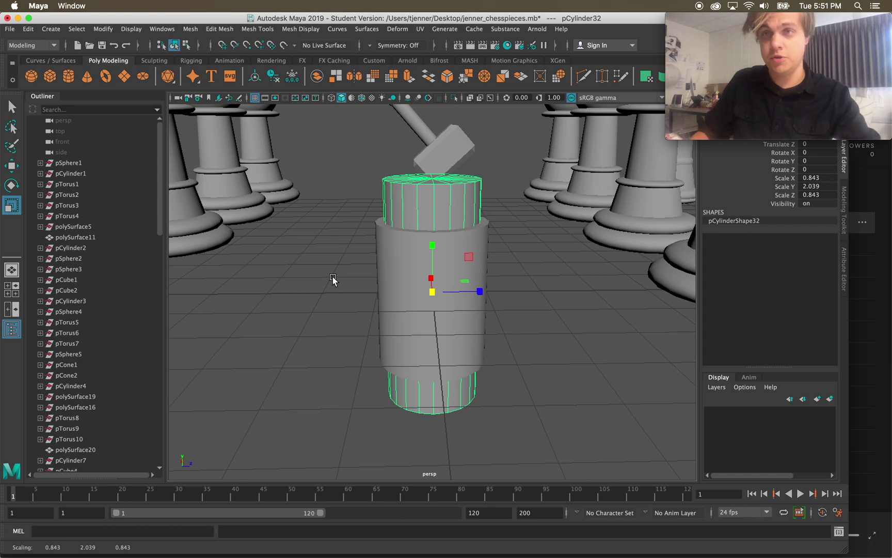
Subtract the tall inner cylinder from the outer one with a Boolean set to difference
{"action": "left_click", "coordinate": [343, 266]}
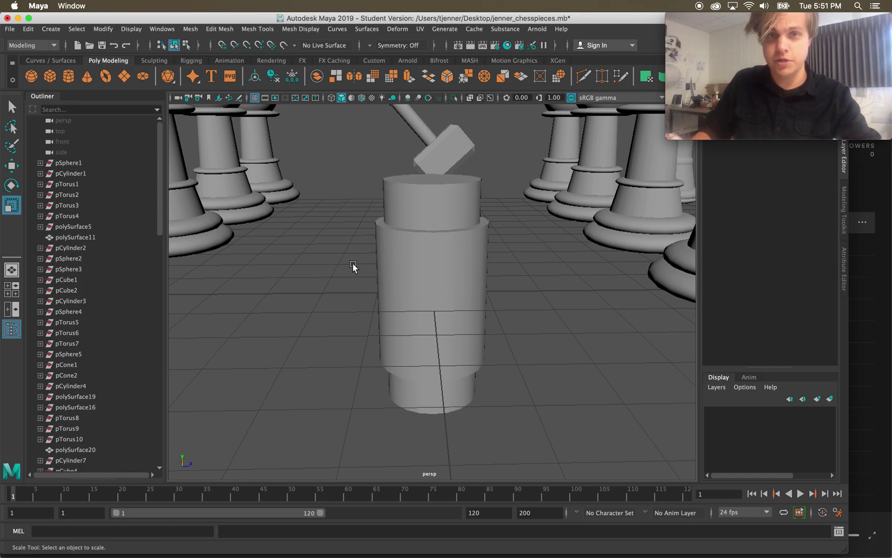
{"action": "left_click", "coordinate": [390, 255]}
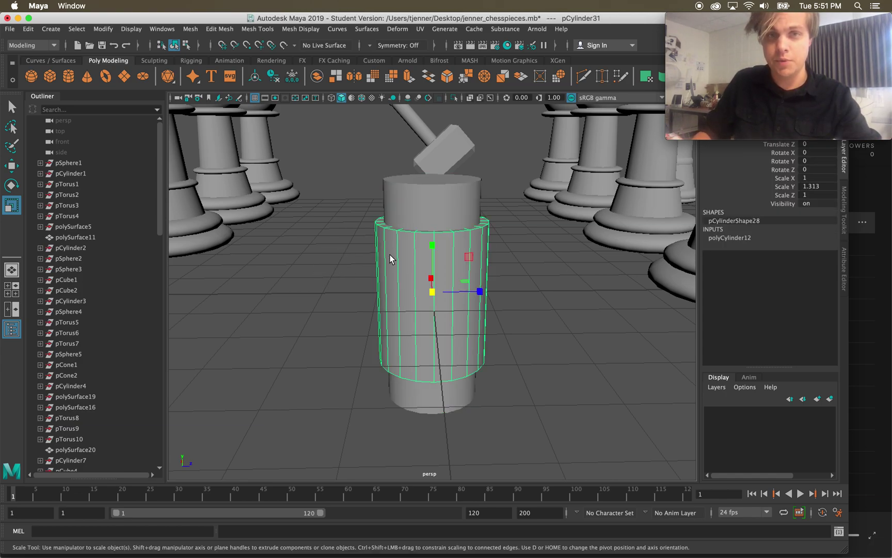
{"action": "left_click", "coordinate": [442, 206]}
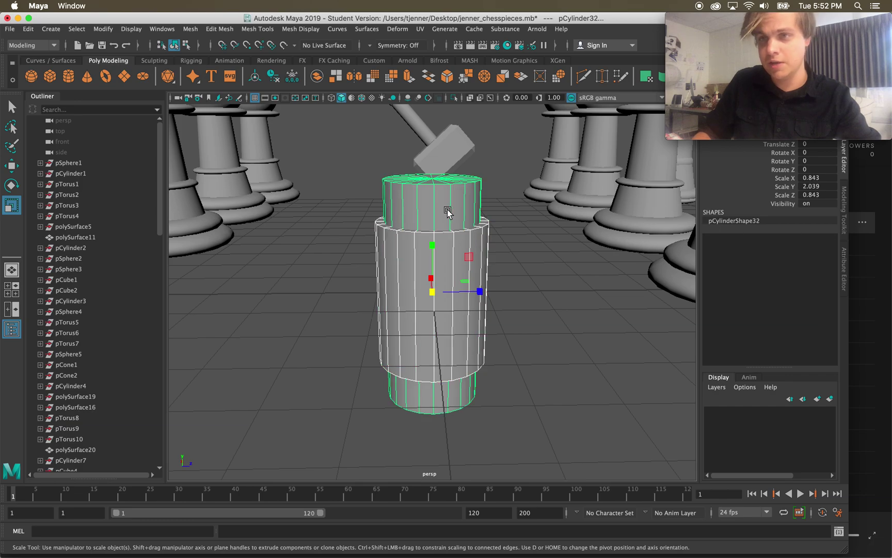
{"action": "left_click", "coordinate": [844, 209]}
{"action": "left_click", "coordinate": [797, 330]}
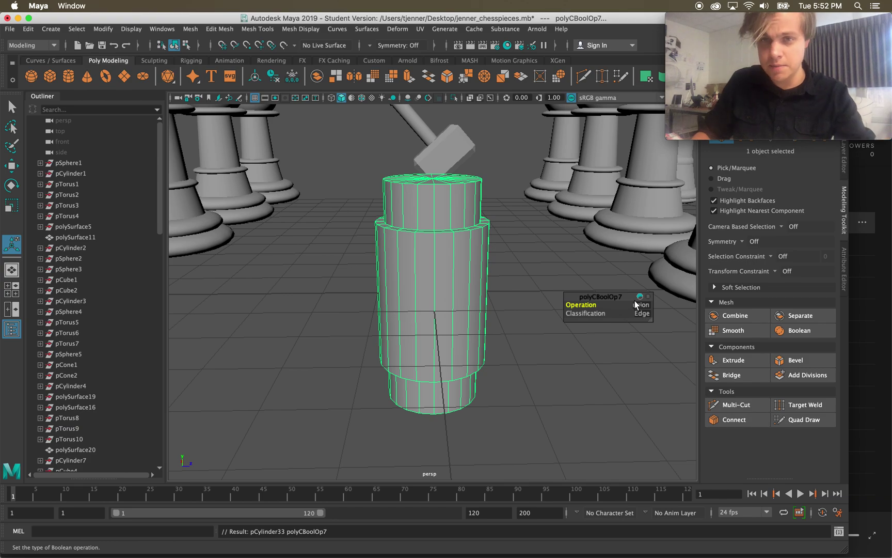
{"action": "left_click", "coordinate": [641, 309]}
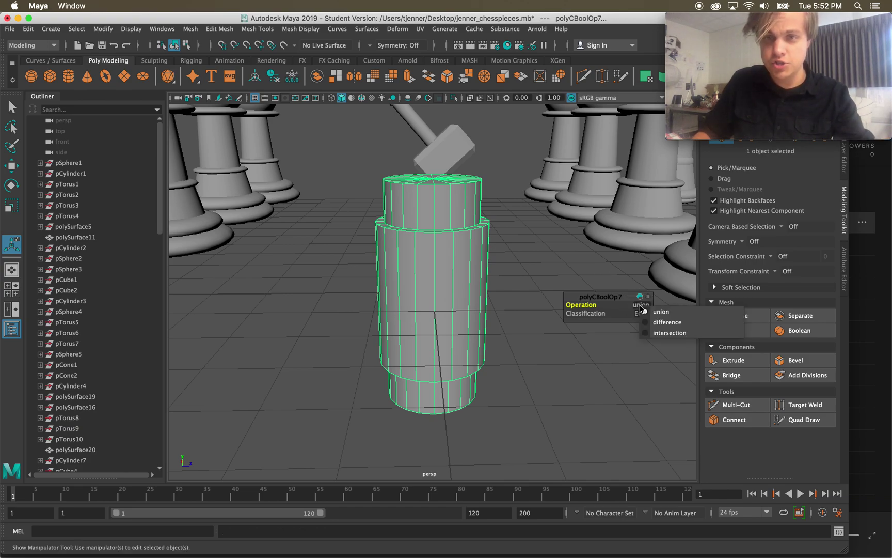
{"action": "left_click", "coordinate": [660, 323]}
{"action": "left_click", "coordinate": [509, 272]}
Flatten the hollow cylinder into a short ring and raise it to about 1.11 in Y
{"action": "left_click", "coordinate": [451, 265]}
{"action": "key", "text": "r"}
{"action": "left_click_drag", "start_coordinate": [432, 247], "coordinate": [459, 262]}
{"action": "key", "text": "w"}
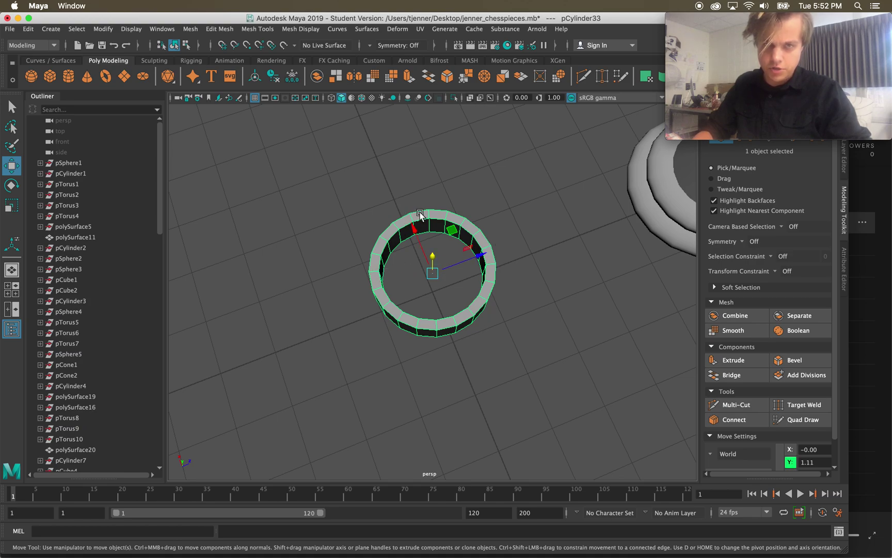
{"action": "left_click_drag", "start_coordinate": [452, 279], "coordinate": [438, 293], "text": "alt"}
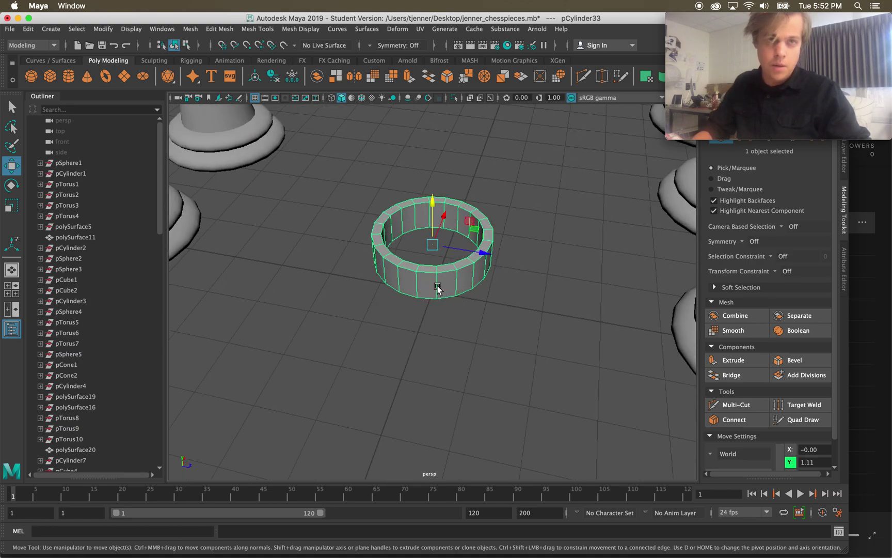
Create a cube shaped into a long thin bar crossing the ring at 1.11 in Y, and duplicate it
{"action": "left_click", "coordinate": [49, 75]}
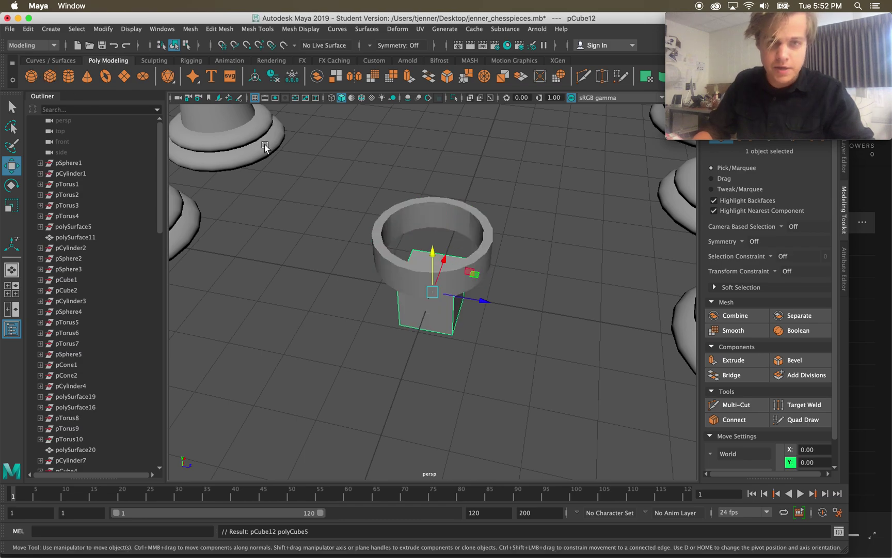
{"action": "left_click_drag", "start_coordinate": [471, 324], "coordinate": [376, 304], "text": "alt"}
{"action": "key", "text": "r"}
{"action": "left_click_drag", "start_coordinate": [475, 293], "coordinate": [604, 263]}
{"action": "key", "text": "w"}
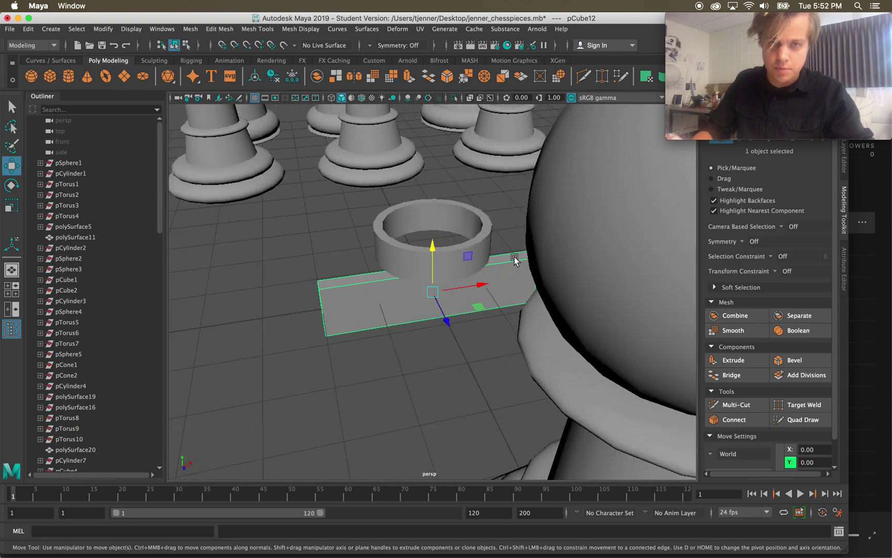
{"action": "left_click_drag", "start_coordinate": [430, 266], "coordinate": [486, 254]}
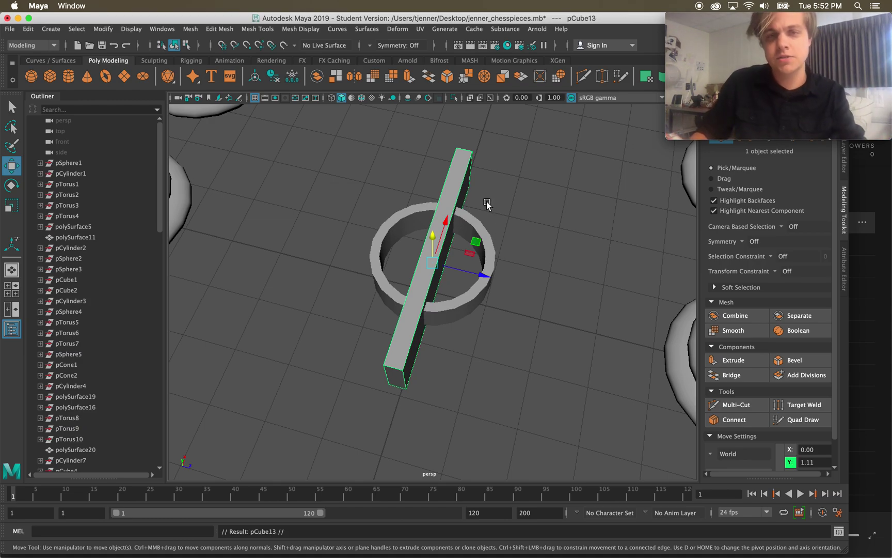
Rotate the duplicate bar 90 degrees about the Y axis so the two bars form a cross
{"action": "key", "text": "e"}
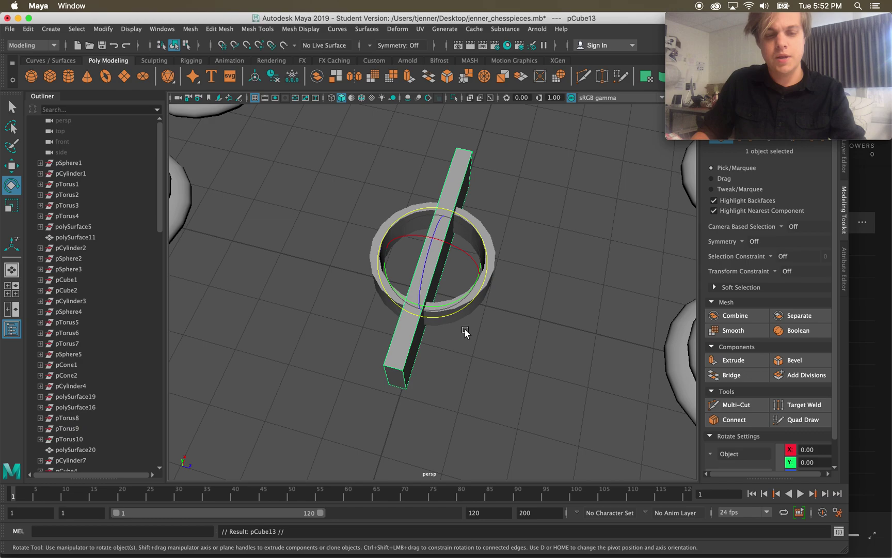
{"action": "left_click_drag", "start_coordinate": [465, 329], "coordinate": [469, 309], "text": "alt"}
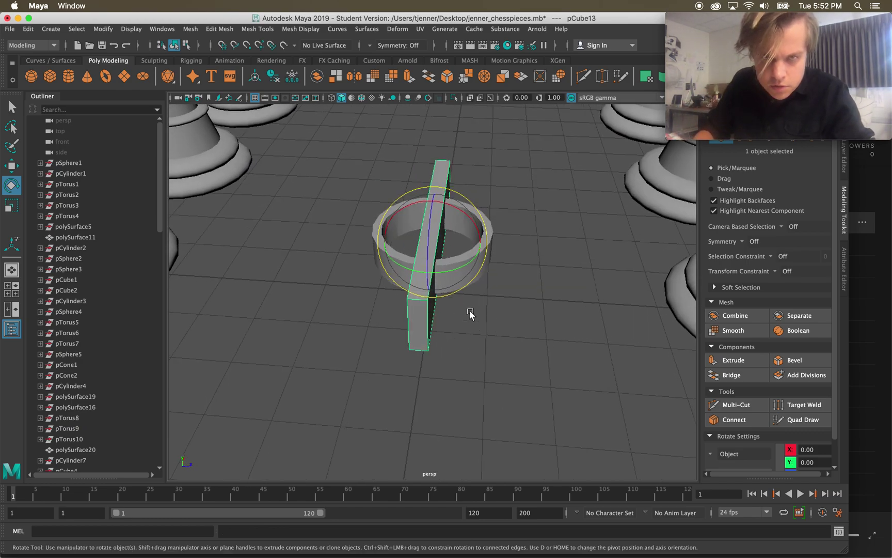
{"action": "left_click", "coordinate": [459, 277]}
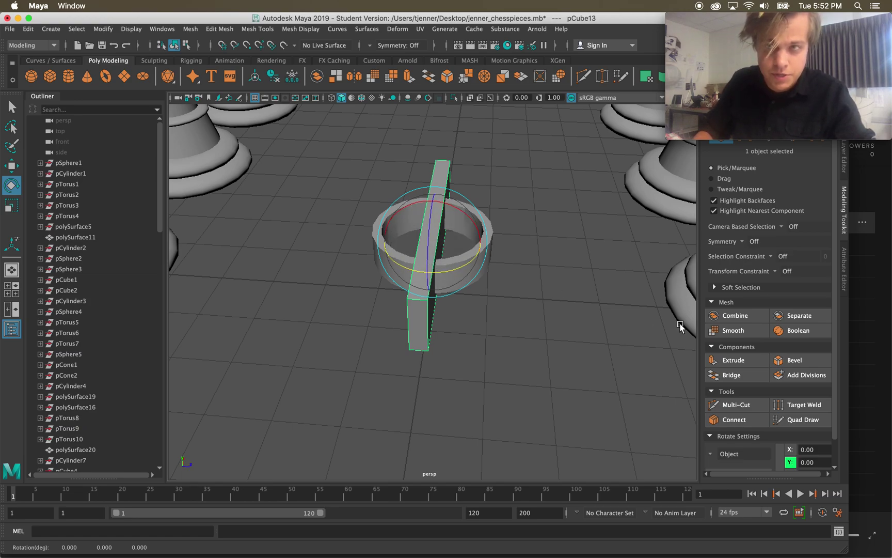
{"action": "scroll", "coordinate": [801, 415], "scroll_direction": "down", "scroll_amount": 2}
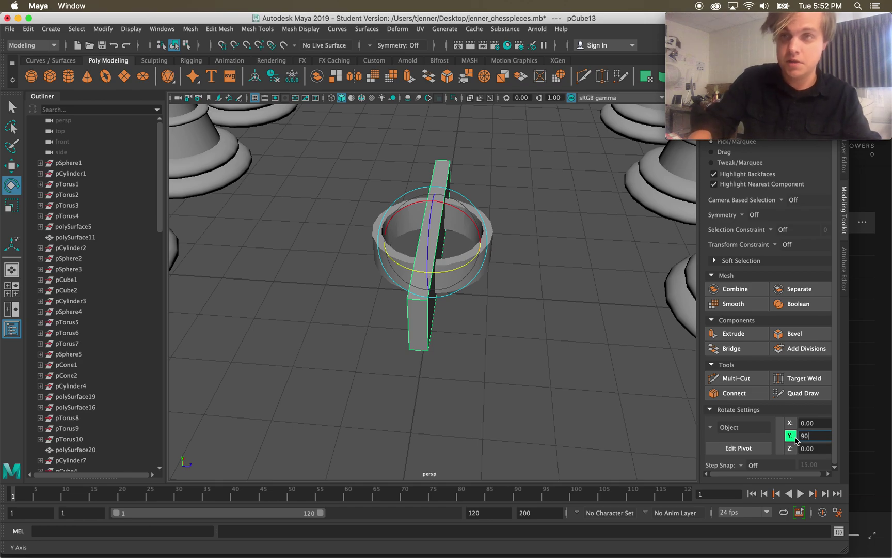
{"action": "key", "text": "Return"}
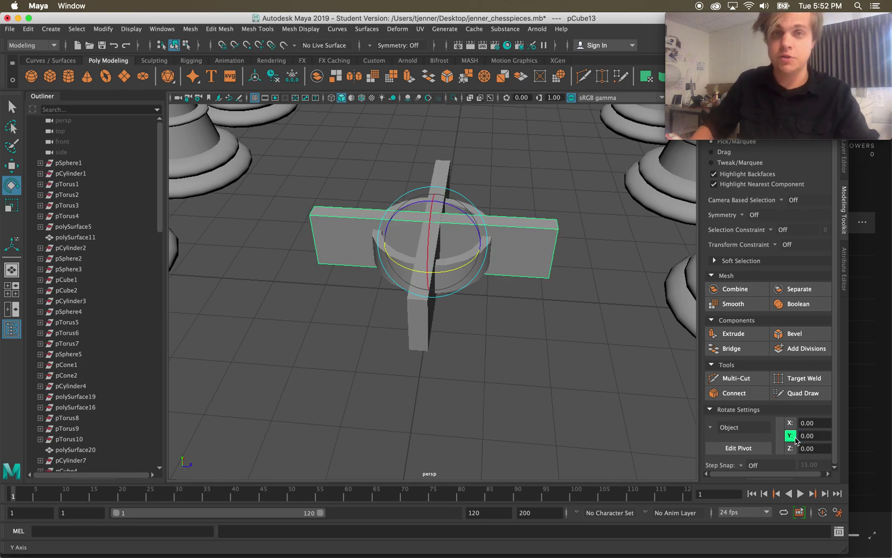
{"action": "left_click", "coordinate": [646, 364]}
Merge the two crossed bars into one object with a Boolean union
{"action": "left_click", "coordinate": [468, 265]}
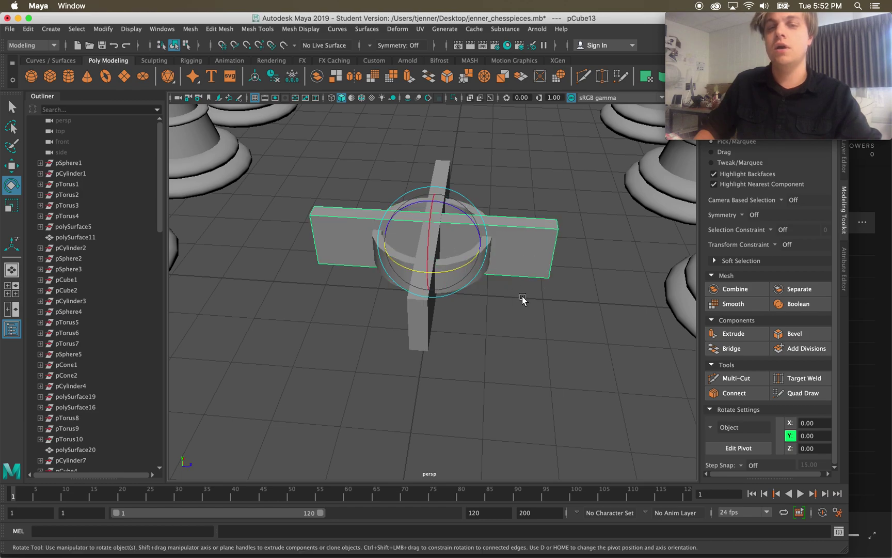
{"action": "left_click", "coordinate": [537, 294]}
{"action": "left_click", "coordinate": [496, 252]}
{"action": "left_click", "coordinate": [421, 315]}
{"action": "left_click_drag", "start_coordinate": [534, 300], "coordinate": [512, 316], "text": "alt"}
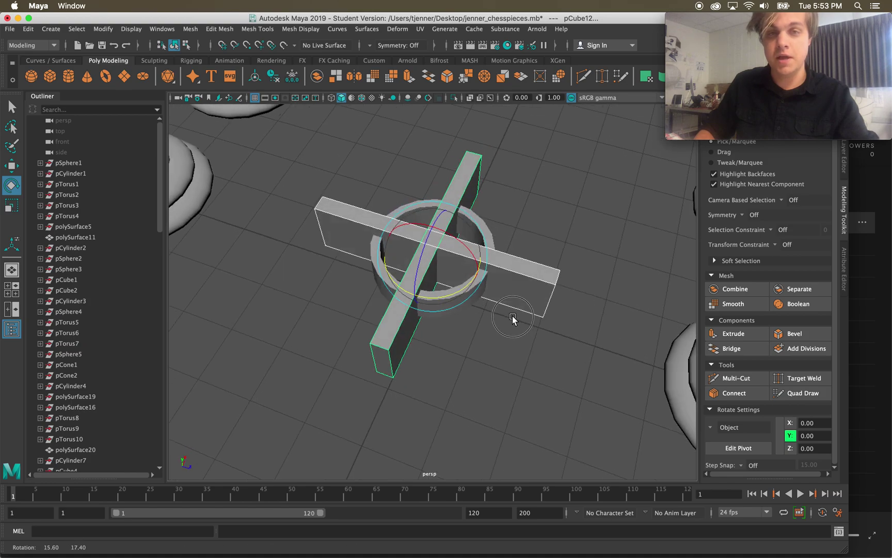
{"action": "left_click", "coordinate": [795, 306]}
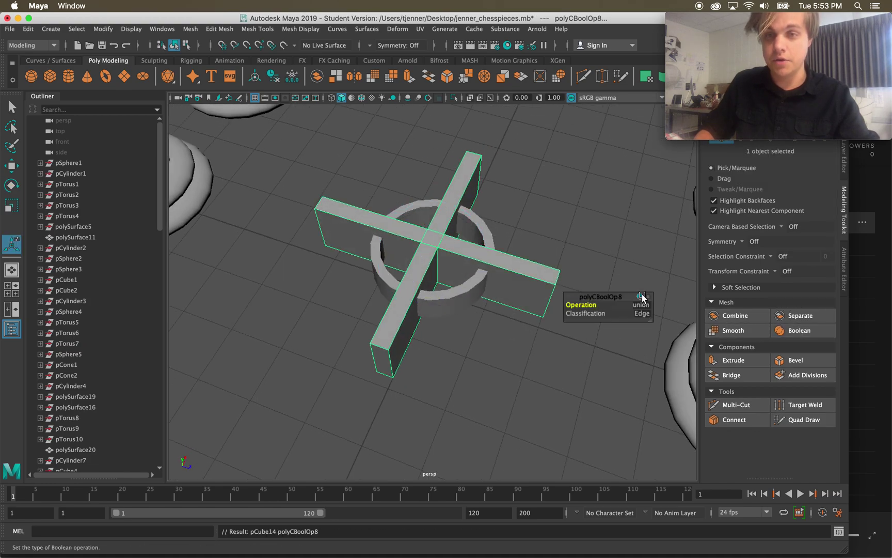
{"action": "left_click", "coordinate": [468, 330]}
Cut four notches into the ring by subtracting the cross with a Boolean set to difference
{"action": "left_click", "coordinate": [458, 301]}
{"action": "left_click", "coordinate": [529, 283], "text": "shift"}
{"action": "left_click", "coordinate": [800, 330]}
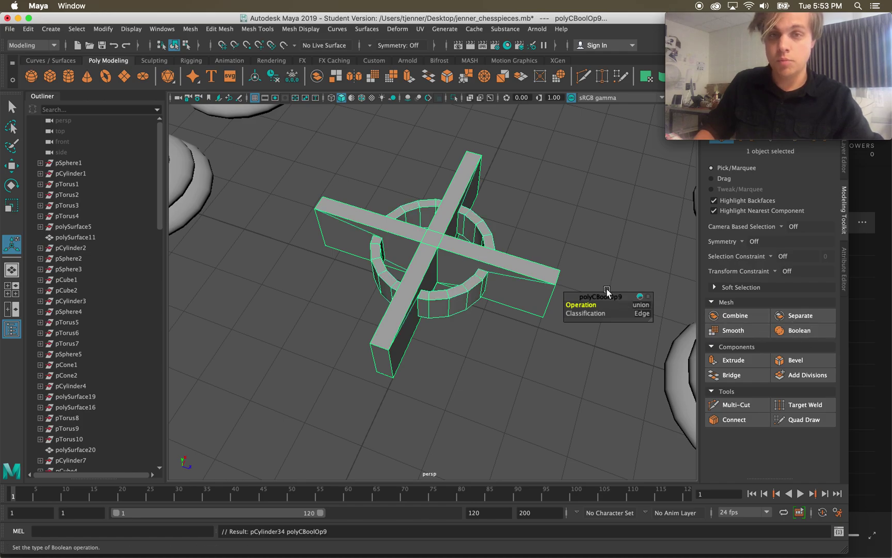
{"action": "left_click", "coordinate": [641, 306]}
{"action": "left_click", "coordinate": [668, 317]}
{"action": "left_click", "coordinate": [497, 337]}
{"action": "left_click_drag", "start_coordinate": [497, 338], "coordinate": [535, 306], "text": "alt"}
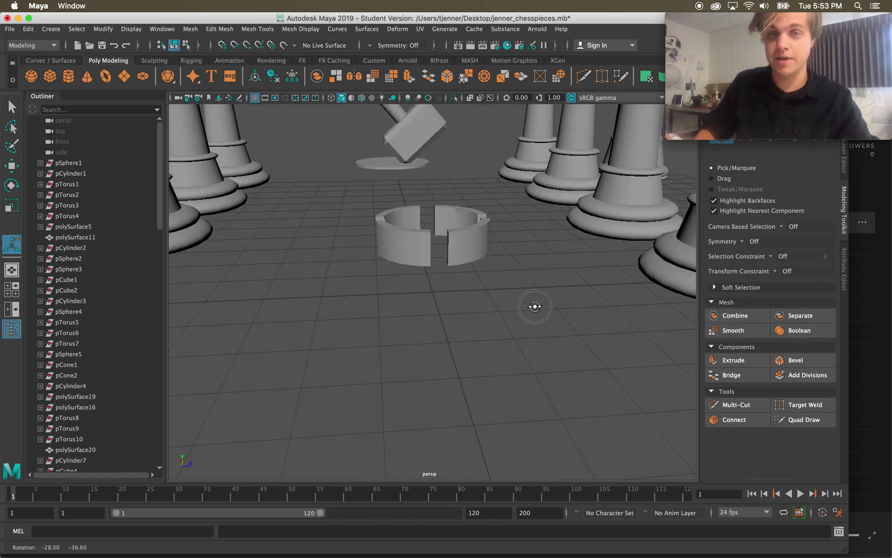
Inspect the queen piece and its pointed crown up close
{"action": "scroll", "coordinate": [534, 306], "scroll_direction": "down", "scroll_amount": 10}
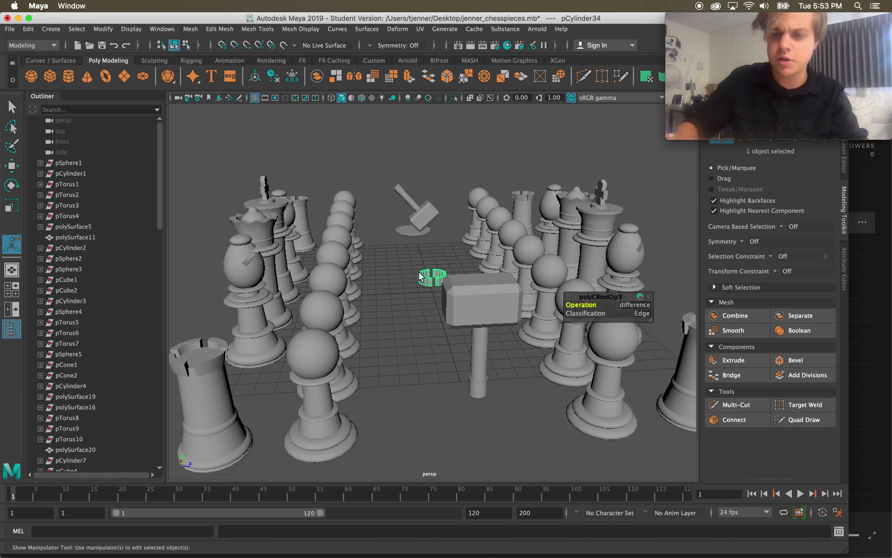
{"action": "mouse_move", "coordinate": [368, 260]}
{"action": "left_mouse_down", "text": "alt"}
{"action": "mouse_move", "coordinate": [254, 214]}
{"action": "mouse_move", "coordinate": [320, 222]}
{"action": "mouse_move", "coordinate": [454, 199]}
{"action": "mouse_move", "coordinate": [436, 227]}
{"action": "mouse_move", "coordinate": [336, 222]}
{"action": "mouse_move", "coordinate": [370, 240]}
{"action": "left_mouse_up", "text": "alt"}
{"action": "left_click", "coordinate": [255, 215]}
{"action": "key", "text": "f"}
{"action": "scroll", "coordinate": [388, 197], "scroll_direction": "up", "scroll_amount": 5}
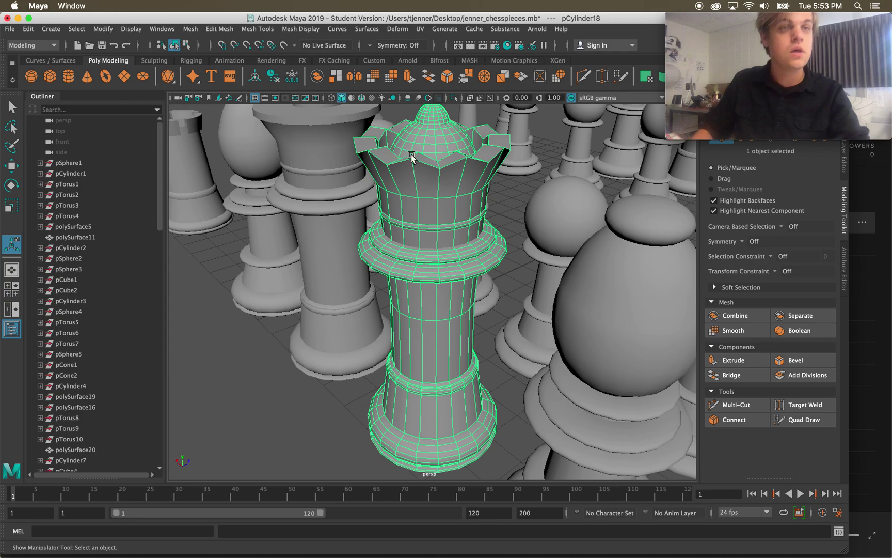
Create a polygon cylinder, scale it to about 1.43 wide and 2.06 tall, and raise it to stand on the grid
{"action": "left_click", "coordinate": [69, 77]}
{"action": "key", "text": "f"}
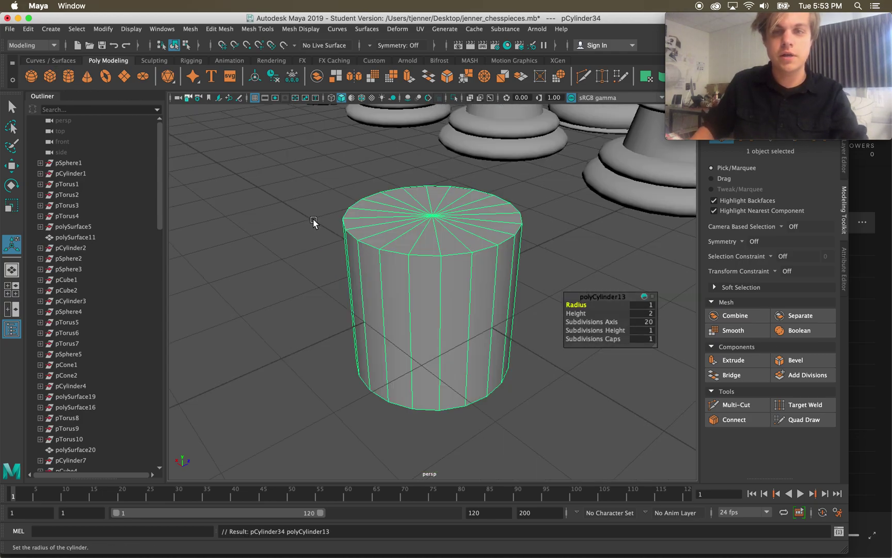
{"action": "scroll", "coordinate": [412, 280], "scroll_direction": "down", "scroll_amount": 10}
{"action": "key", "text": "r"}
{"action": "left_click_drag", "start_coordinate": [432, 290], "coordinate": [415, 228]}
{"action": "key", "text": "w"}
{"action": "key", "text": "r"}
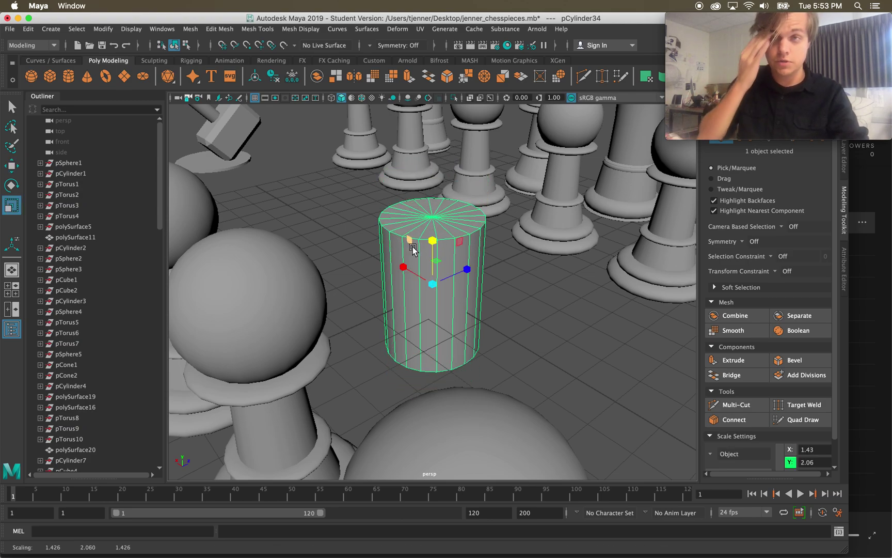
Duplicate the cylinder and scale the copy to about 1.21 wide and 3.04 tall so it pokes out at both ends
{"action": "key", "text": "ctrl+d"}
{"action": "left_click_drag", "start_coordinate": [435, 259], "coordinate": [434, 222]}
{"action": "mouse_move", "coordinate": [433, 283]}
{"action": "left_mouse_down"}
{"action": "mouse_move", "coordinate": [415, 284]}
{"action": "mouse_move", "coordinate": [432, 284]}
{"action": "mouse_move", "coordinate": [425, 283]}
{"action": "left_mouse_up"}
Hollow out the wider cylinder by subtracting the narrow one with a Boolean set to difference
{"action": "left_click", "coordinate": [396, 243]}
{"action": "left_click", "coordinate": [415, 212], "text": "shift"}
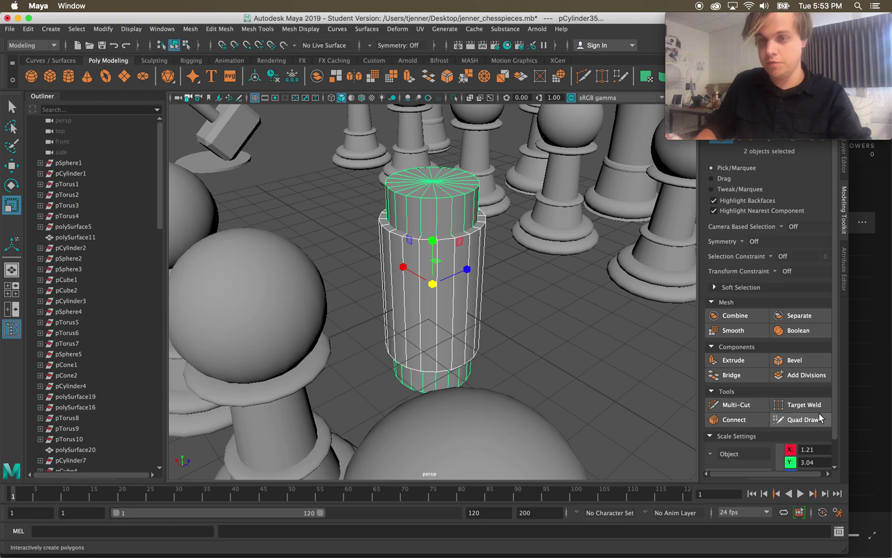
{"action": "left_click", "coordinate": [798, 330]}
{"action": "left_click", "coordinate": [640, 304]}
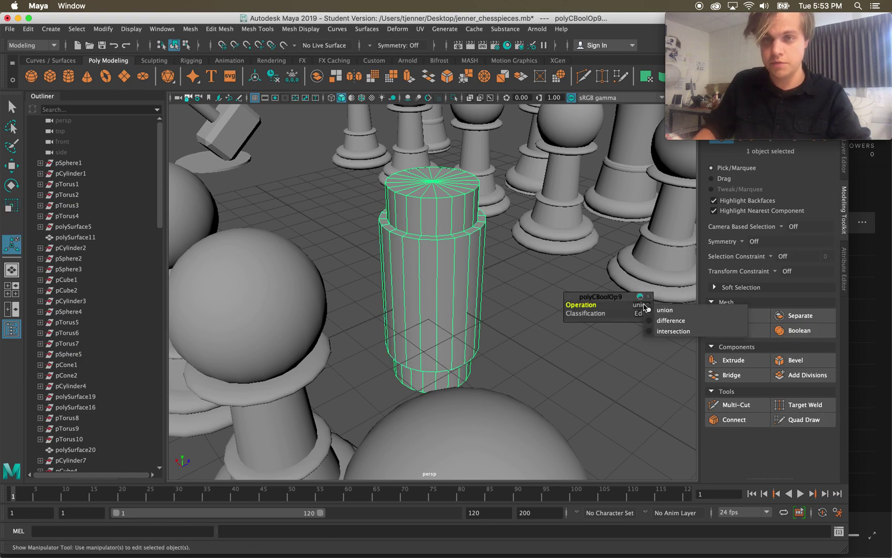
{"action": "left_click", "coordinate": [670, 320]}
{"action": "left_click", "coordinate": [515, 280]}
{"action": "left_click", "coordinate": [463, 278]}
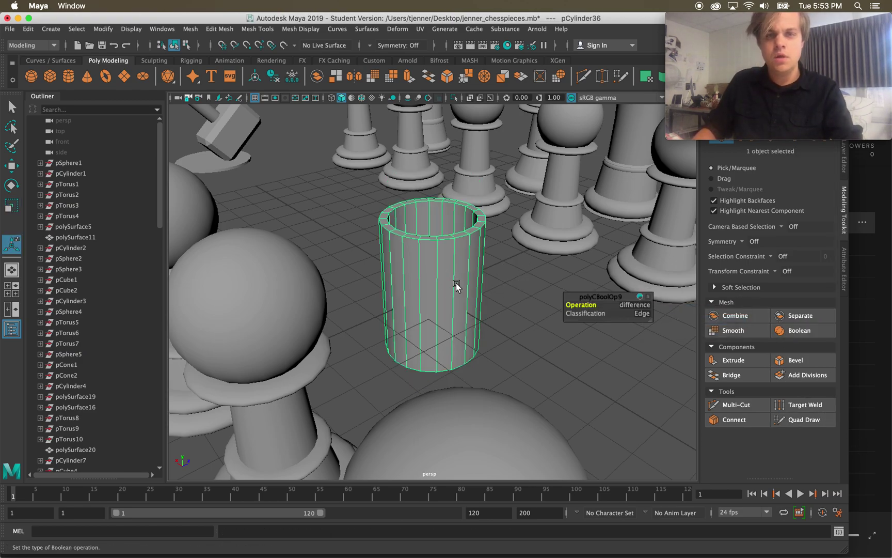
Insert two horizontal edge loops around the upper part of the tube with Multi-Cut
{"action": "left_click_drag", "start_coordinate": [455, 282], "coordinate": [433, 183], "text": "alt"}
{"action": "key", "text": "w"}
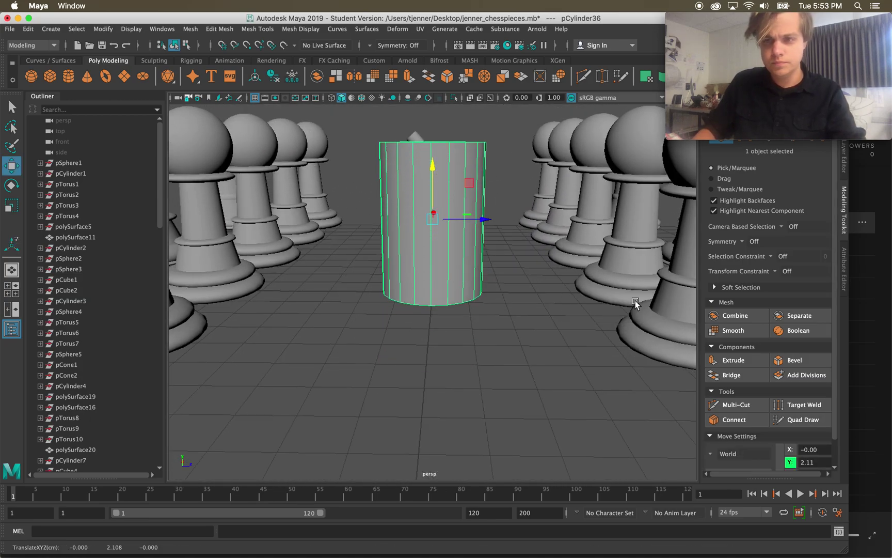
{"action": "left_click", "coordinate": [737, 404]}
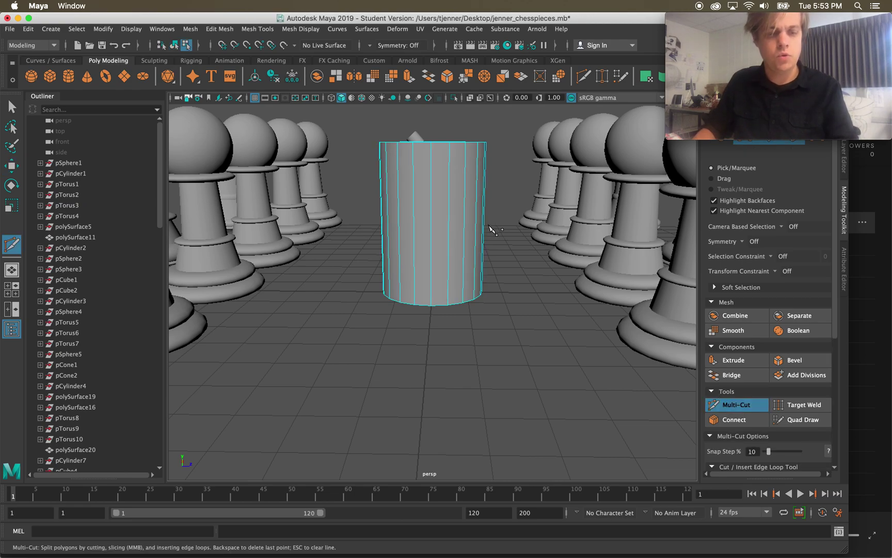
{"action": "left_click", "coordinate": [433, 177], "text": "ctrl"}
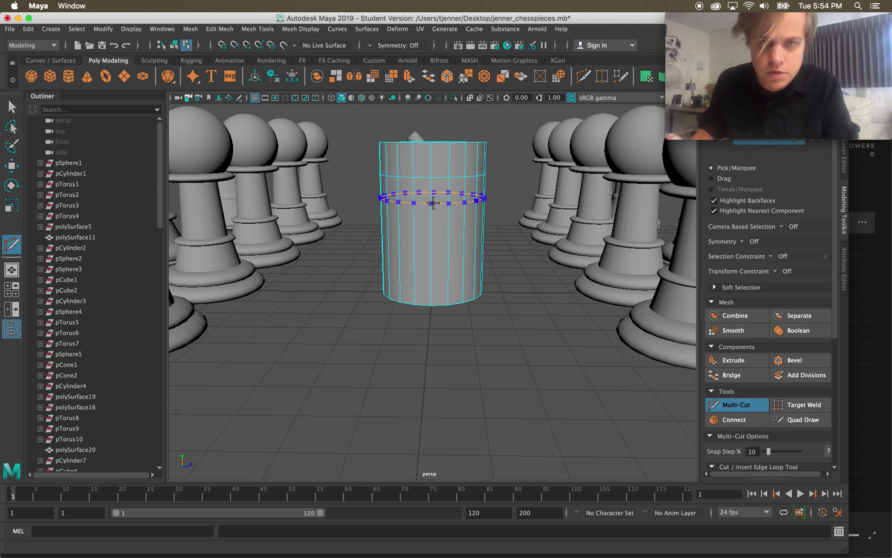
{"action": "left_click", "coordinate": [433, 205], "text": "ctrl"}
Flare the tube's rim by selecting its top vertices and scaling them outward to about 1.19 in X and Z
{"action": "left_click_drag", "start_coordinate": [433, 219], "coordinate": [541, 265], "text": "alt"}
{"action": "right_click", "coordinate": [577, 251]}
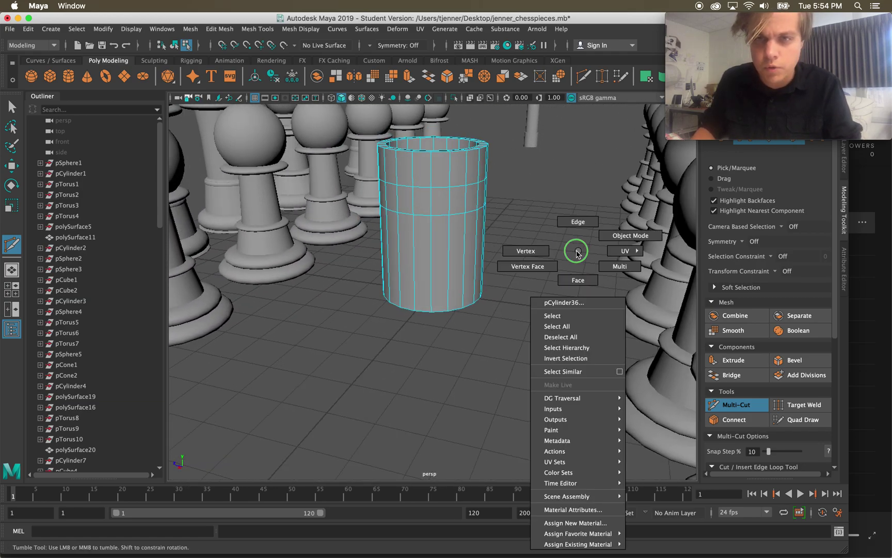
{"action": "right_click_drag", "start_coordinate": [572, 256], "coordinate": [511, 243]}
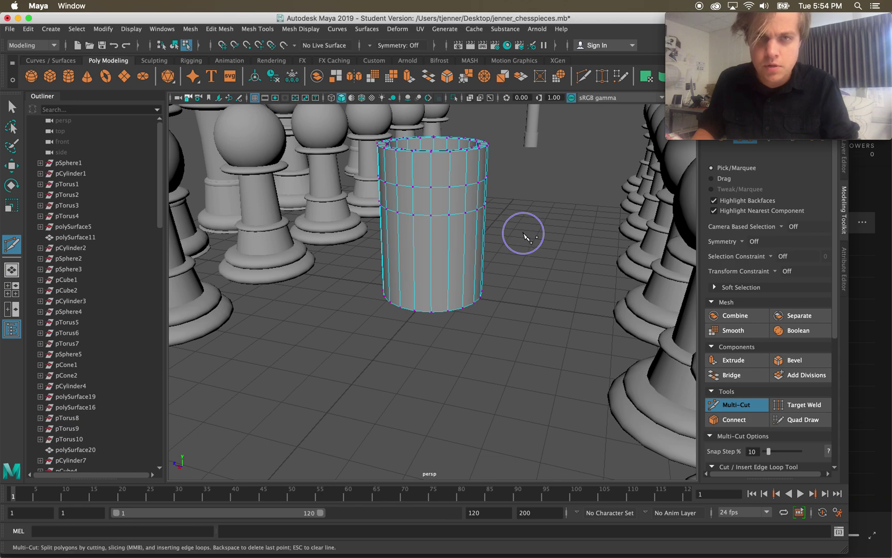
{"action": "scroll", "coordinate": [536, 201], "scroll_direction": "down", "scroll_amount": 1}
{"action": "key", "text": "q"}
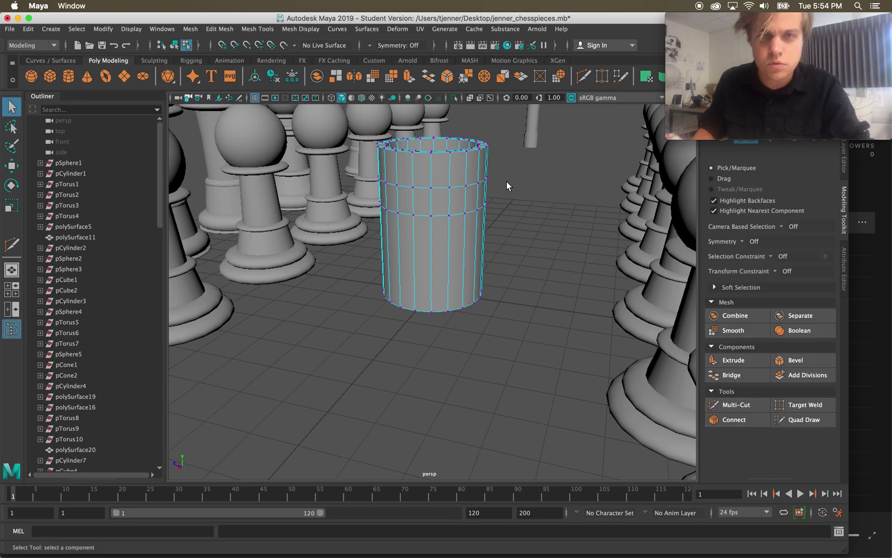
{"action": "left_click_drag", "start_coordinate": [408, 188], "coordinate": [433, 190], "text": "alt"}
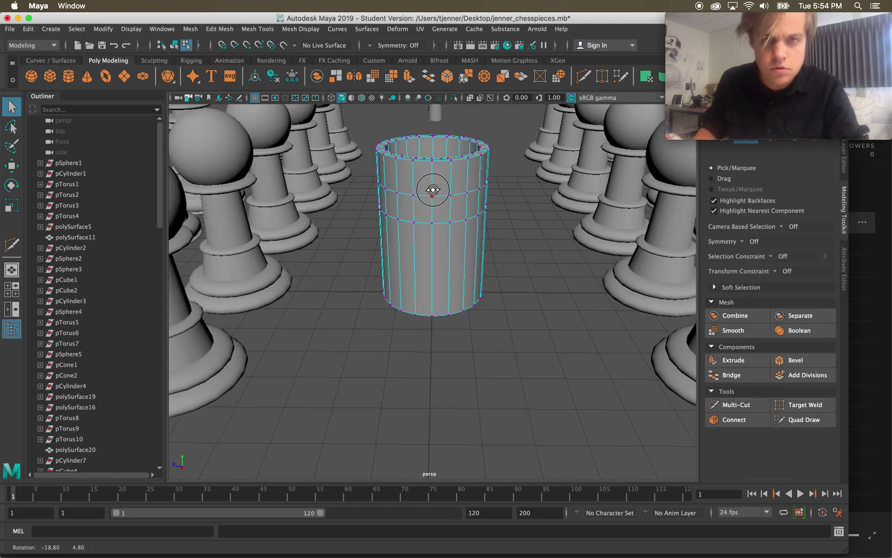
{"action": "left_click_drag", "start_coordinate": [463, 136], "coordinate": [498, 137]}
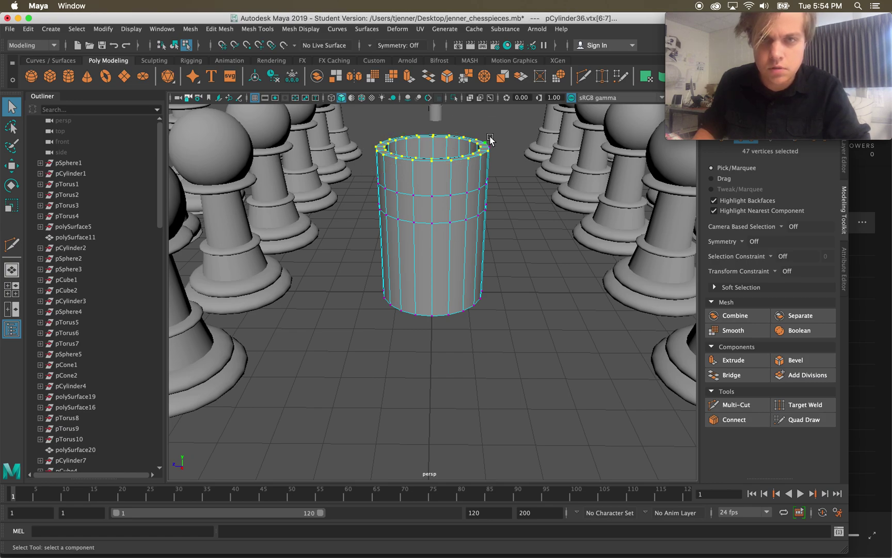
{"action": "key", "text": "r"}
{"action": "left_click_drag", "start_coordinate": [439, 148], "coordinate": [450, 144]}
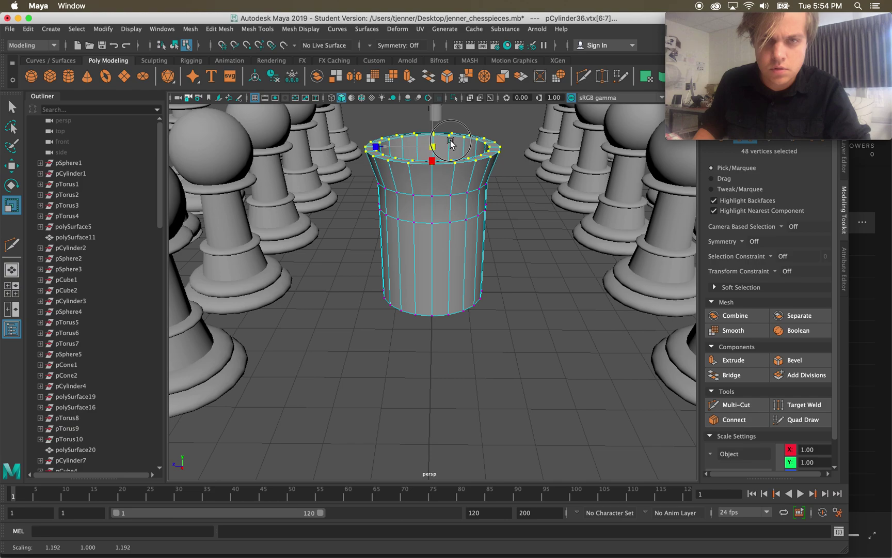
Select every second radial edge around the flared rim, ten edges in total
{"action": "left_click_drag", "start_coordinate": [364, 193], "coordinate": [379, 231], "text": "alt"}
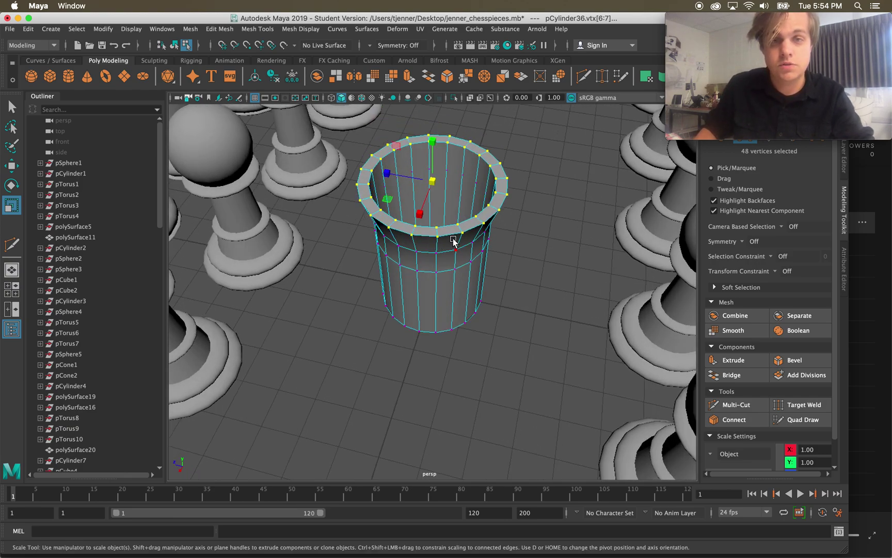
{"action": "left_click", "coordinate": [547, 239]}
{"action": "left_click", "coordinate": [497, 210]}
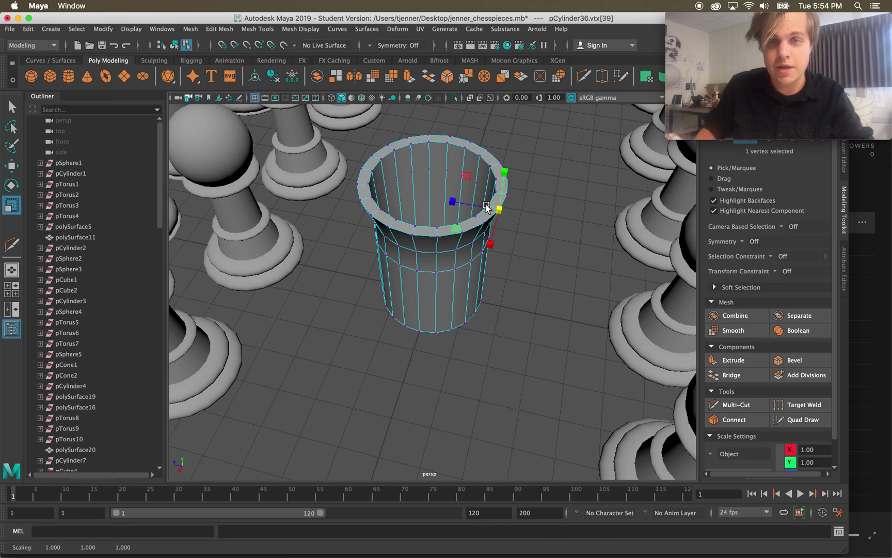
{"action": "right_click", "coordinate": [552, 203]}
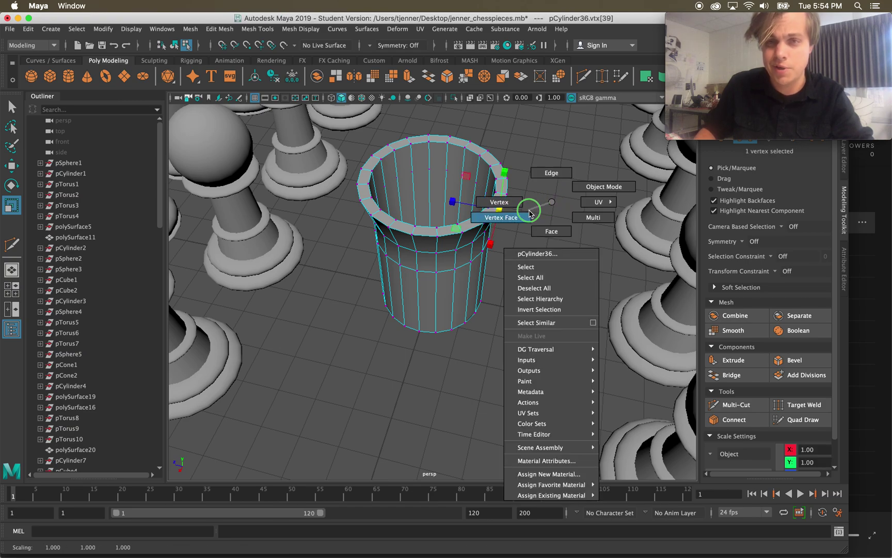
{"action": "left_click", "coordinate": [552, 181]}
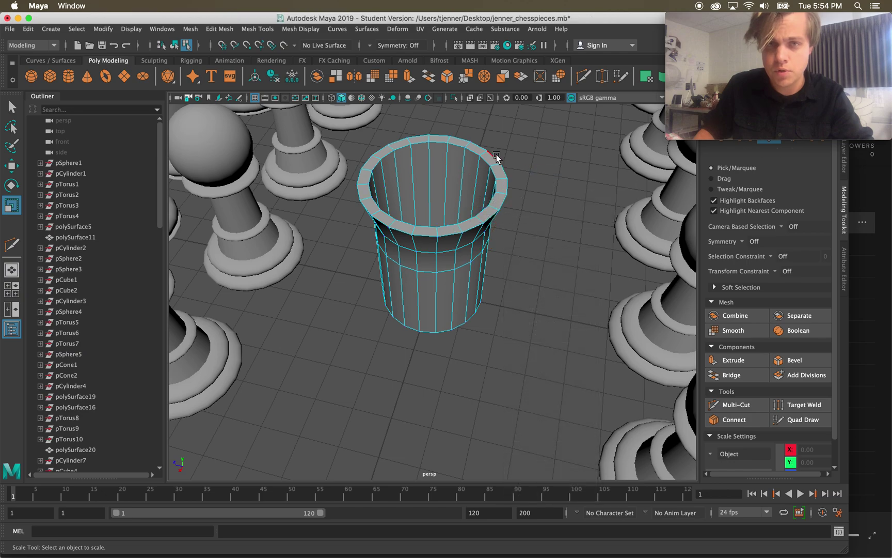
{"action": "left_click", "coordinate": [483, 153]}
{"action": "left_click_drag", "start_coordinate": [483, 155], "coordinate": [479, 179], "text": "alt"}
{"action": "left_click", "coordinate": [490, 198], "text": "shift"}
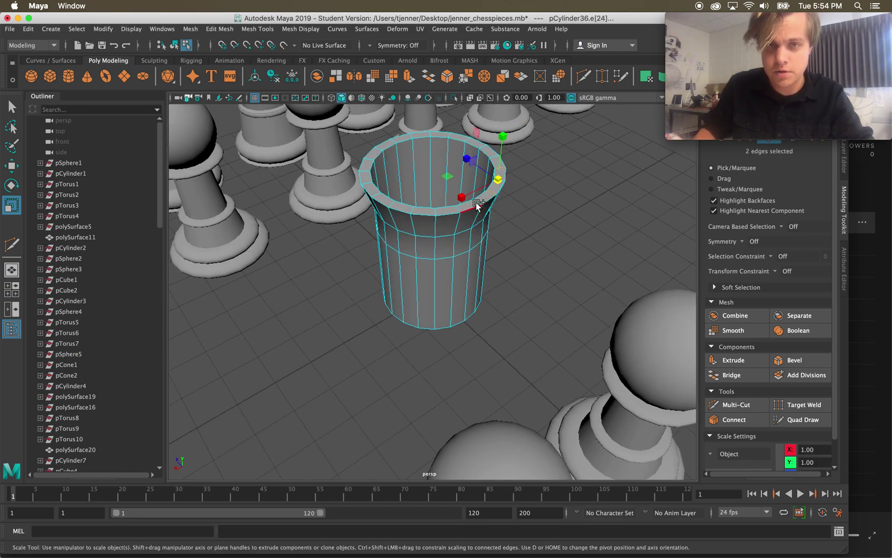
{"action": "left_click", "coordinate": [444, 210], "text": "shift"}
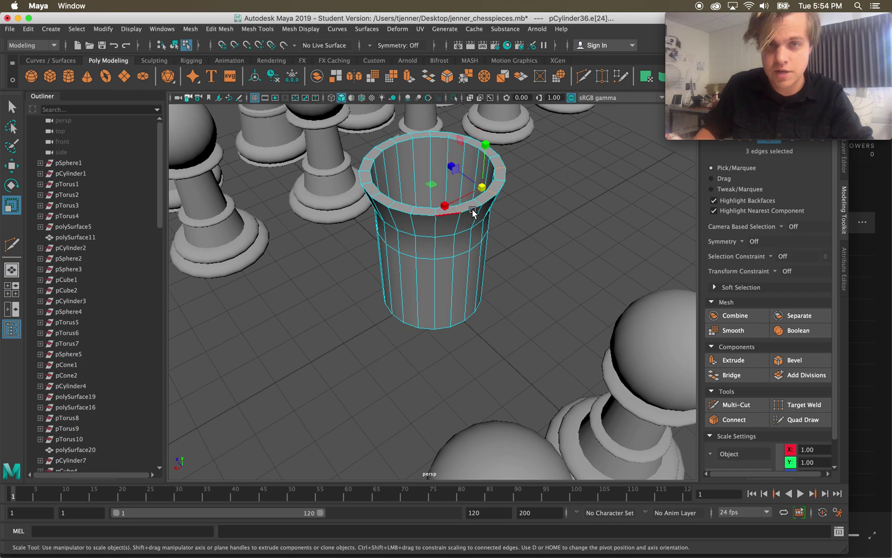
{"action": "scroll", "coordinate": [472, 211], "scroll_direction": "up", "scroll_amount": 5}
{"action": "scroll", "coordinate": [466, 127], "scroll_direction": "down", "scroll_amount": 5}
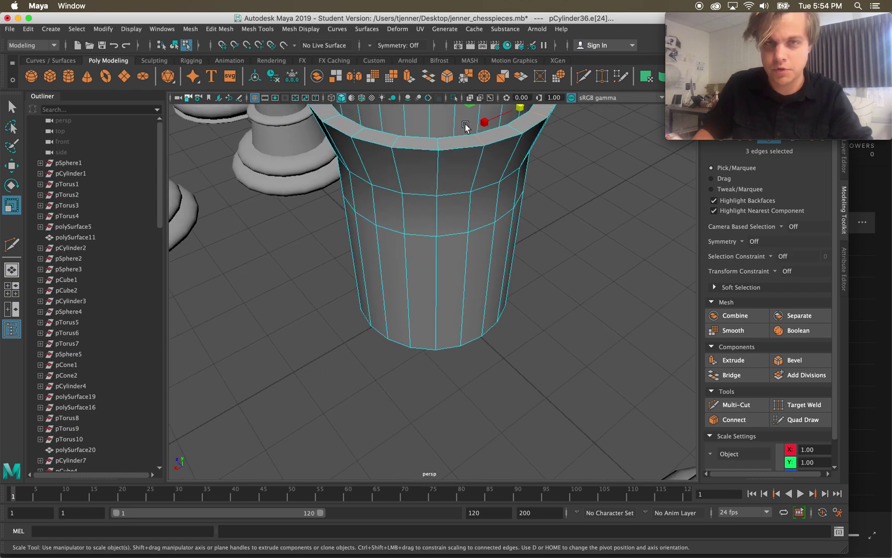
{"action": "left_click", "coordinate": [403, 165], "text": "shift"}
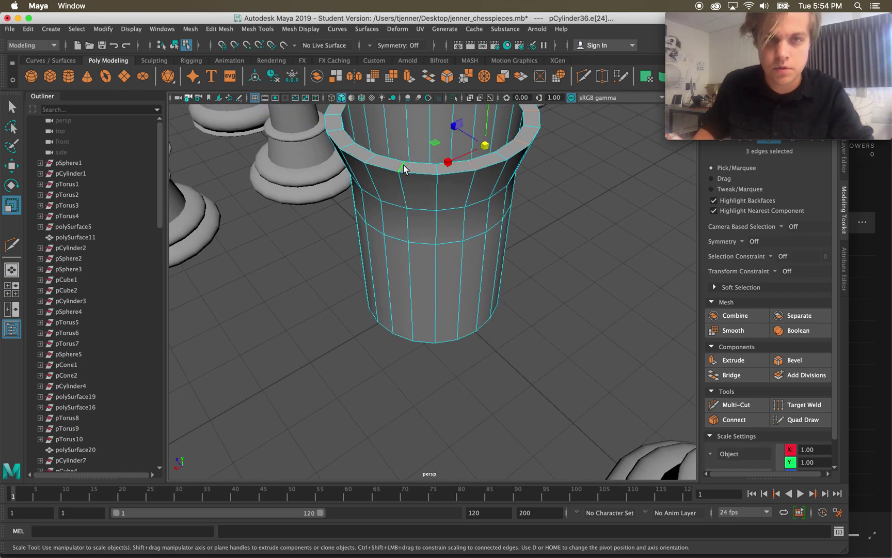
{"action": "left_click", "coordinate": [348, 146], "text": "shift"}
{"action": "scroll", "coordinate": [348, 146], "scroll_direction": "down", "scroll_amount": 2}
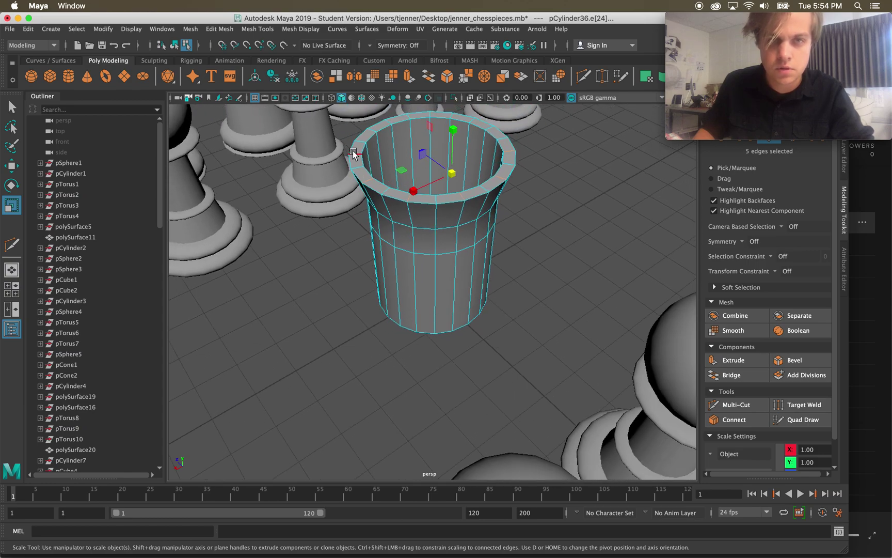
{"action": "left_click", "coordinate": [358, 154], "text": "shift"}
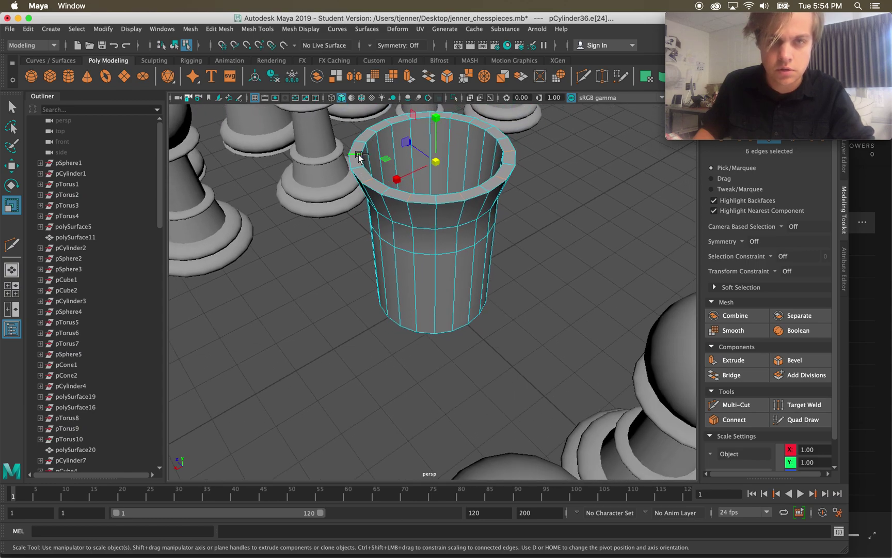
{"action": "left_click", "coordinate": [373, 130], "text": "shift"}
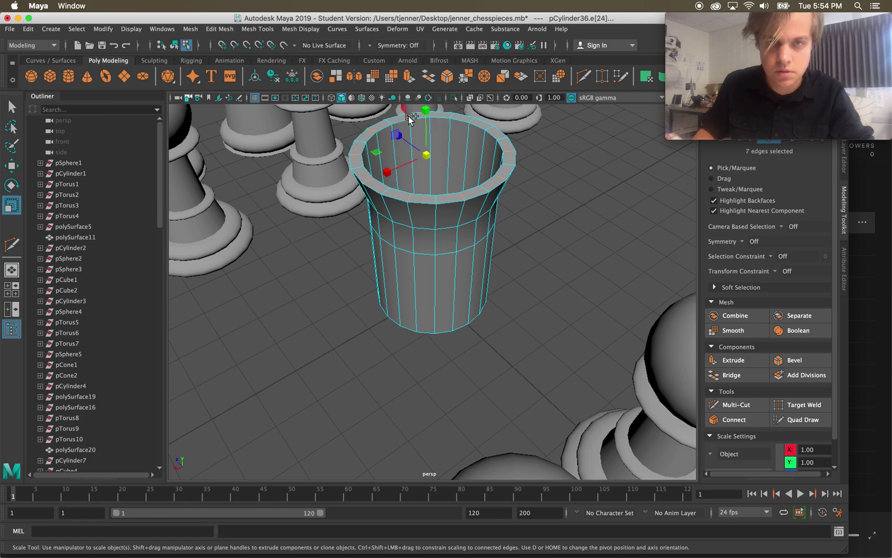
{"action": "left_click_drag", "start_coordinate": [408, 116], "coordinate": [495, 151], "text": "alt"}
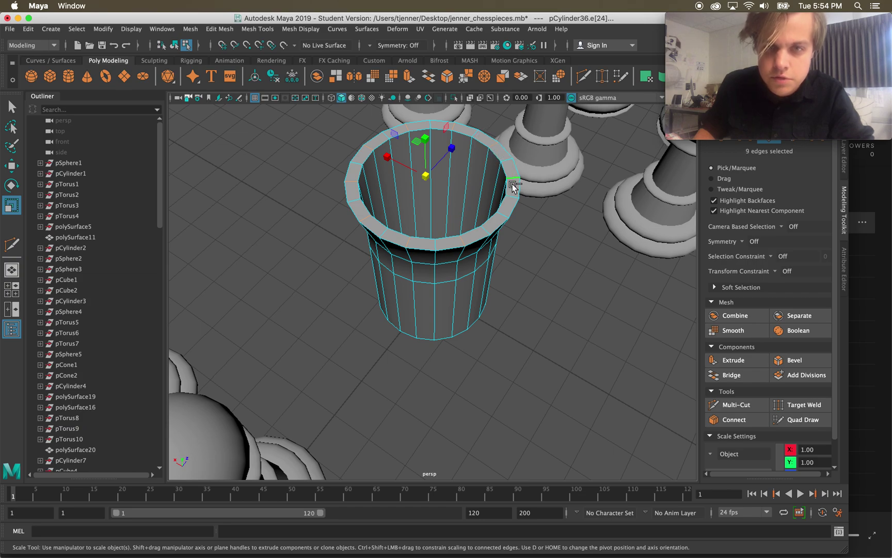
{"action": "left_click", "coordinate": [503, 213], "text": "shift"}
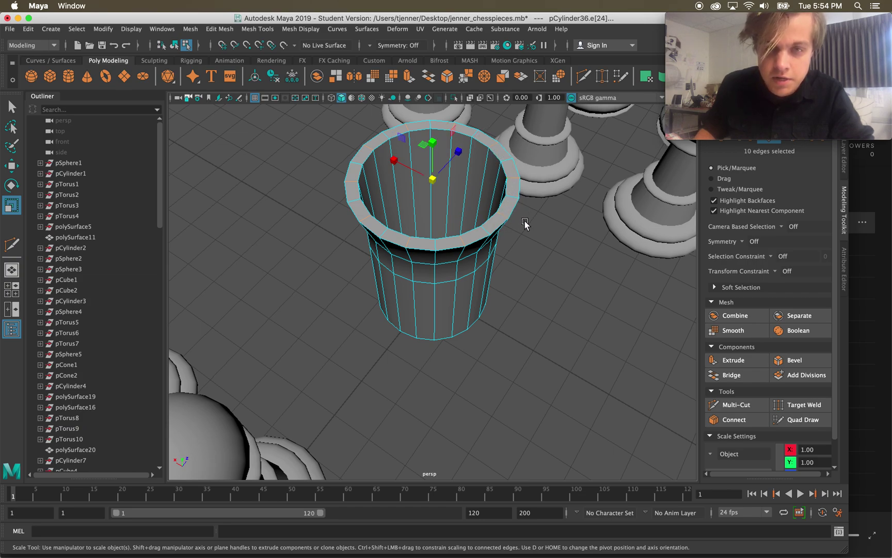
{"action": "left_click_drag", "start_coordinate": [498, 235], "coordinate": [548, 227], "text": "alt"}
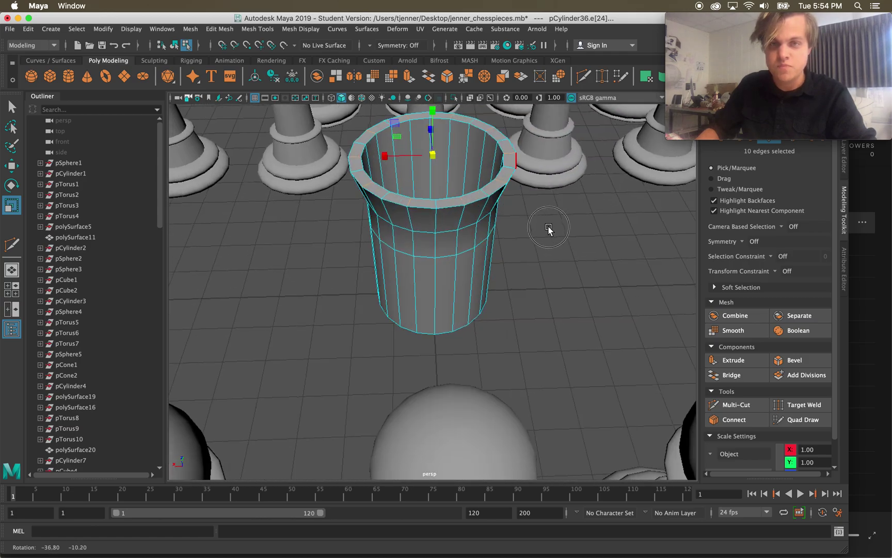
Raise the selected rim edges to about Y 4.63 to form crown points and adjust their spread by scaling
{"action": "scroll", "coordinate": [533, 225], "scroll_direction": "down", "scroll_amount": 5}
{"action": "key", "text": "w"}
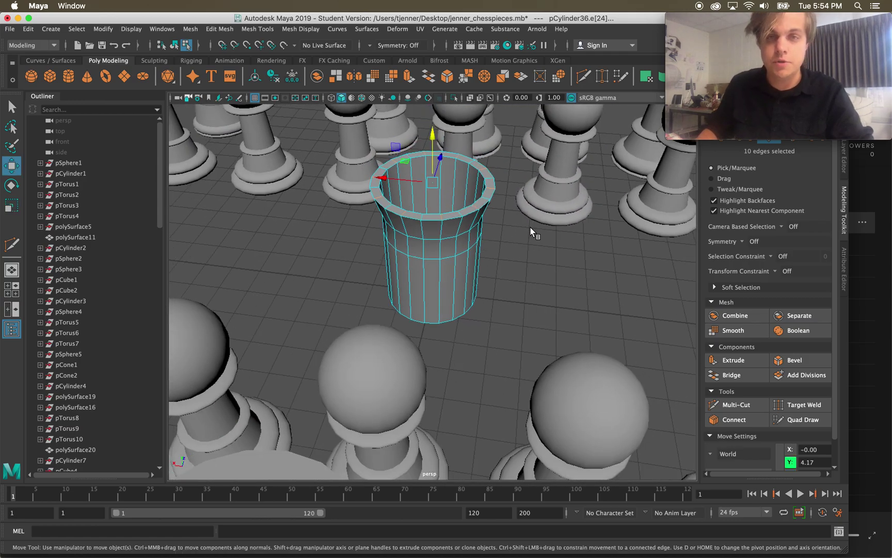
{"action": "left_click_drag", "start_coordinate": [430, 166], "coordinate": [432, 139]}
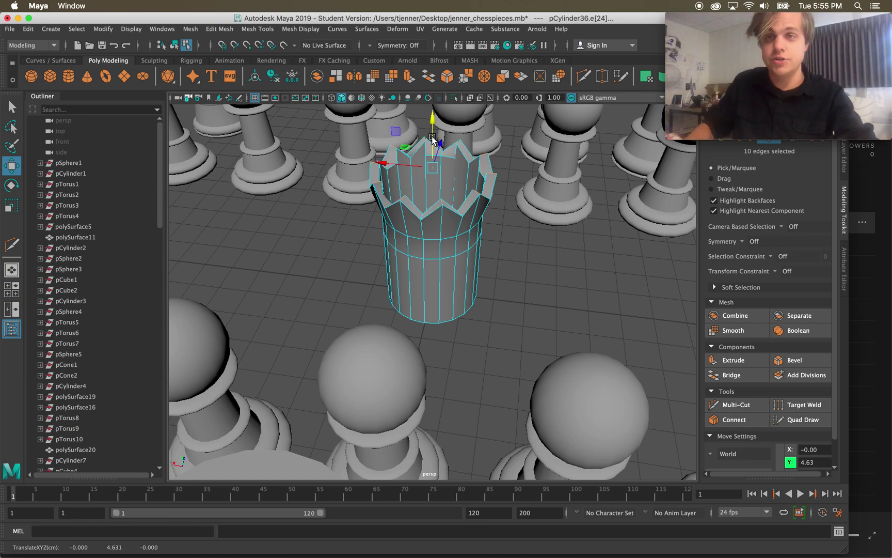
{"action": "key", "text": "r"}
{"action": "left_click_drag", "start_coordinate": [432, 167], "coordinate": [393, 181]}
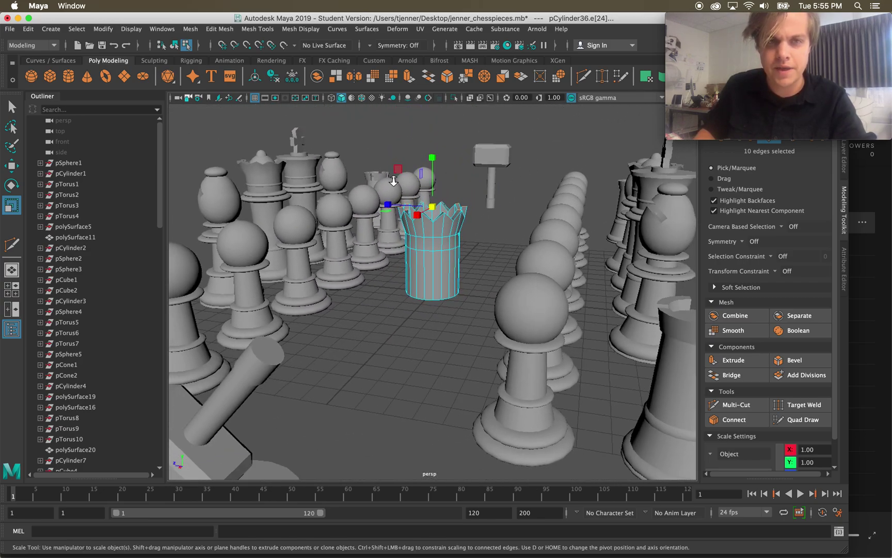
Return to object mode and examine the existing queen's crown and domed centre up close
{"action": "left_click", "coordinate": [267, 182]}
{"action": "left_click_drag", "start_coordinate": [565, 218], "coordinate": [596, 256], "text": "alt"}
{"action": "left_click", "coordinate": [608, 265]}
{"action": "scroll", "coordinate": [593, 268], "scroll_direction": "down", "scroll_amount": 5}
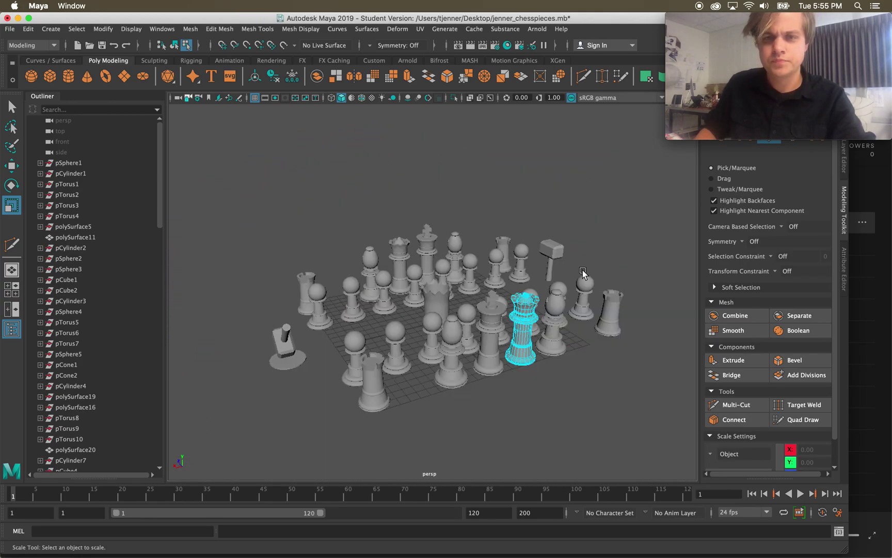
{"action": "scroll", "coordinate": [556, 289], "scroll_direction": "up", "scroll_amount": 8}
{"action": "right_click_drag", "start_coordinate": [538, 253], "coordinate": [578, 244]}
{"action": "key", "text": "f"}
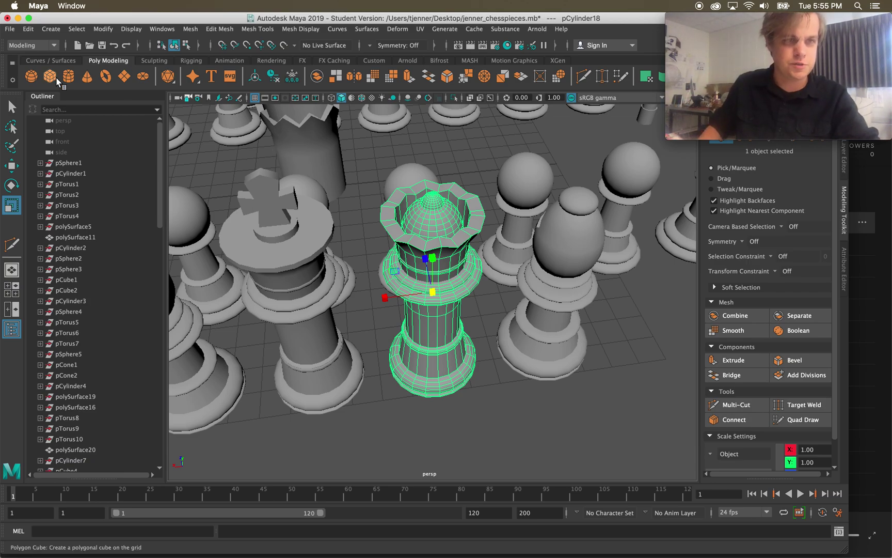
Create a sphere, raise it into the crown's opening as a dome, and scale it about 1.21 in X and Z and 1.42 in Y
{"action": "left_click", "coordinate": [32, 76]}
{"action": "scroll", "coordinate": [324, 179], "scroll_direction": "up", "scroll_amount": 5}
{"action": "scroll", "coordinate": [414, 213], "scroll_direction": "down", "scroll_amount": 3}
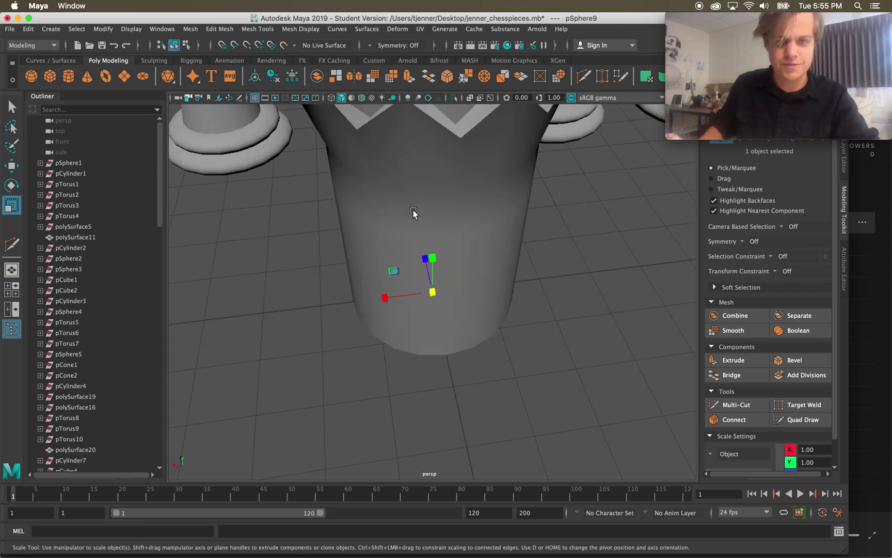
{"action": "scroll", "coordinate": [444, 269], "scroll_direction": "down", "scroll_amount": 1}
{"action": "key", "text": "w"}
{"action": "left_click_drag", "start_coordinate": [444, 268], "coordinate": [434, 134]}
{"action": "key", "text": "r"}
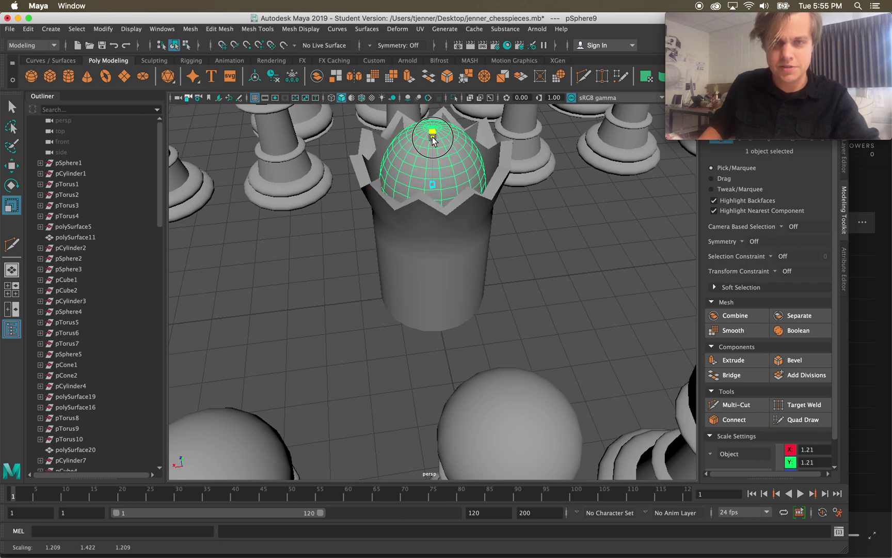
Duplicate the dome sphere, shrink the copy and raise it to about Y 4.66 as the small tip of the dome
{"action": "key", "text": "w"}
{"action": "key", "text": "ctrl+d"}
{"action": "left_click_drag", "start_coordinate": [434, 148], "coordinate": [435, 123]}
{"action": "key", "text": "super+z"}
{"action": "key", "text": "r"}
{"action": "key", "text": "w"}
{"action": "scroll", "coordinate": [441, 152], "scroll_direction": "down", "scroll_amount": 6}
{"action": "left_click_drag", "start_coordinate": [440, 188], "coordinate": [520, 157], "text": "alt"}
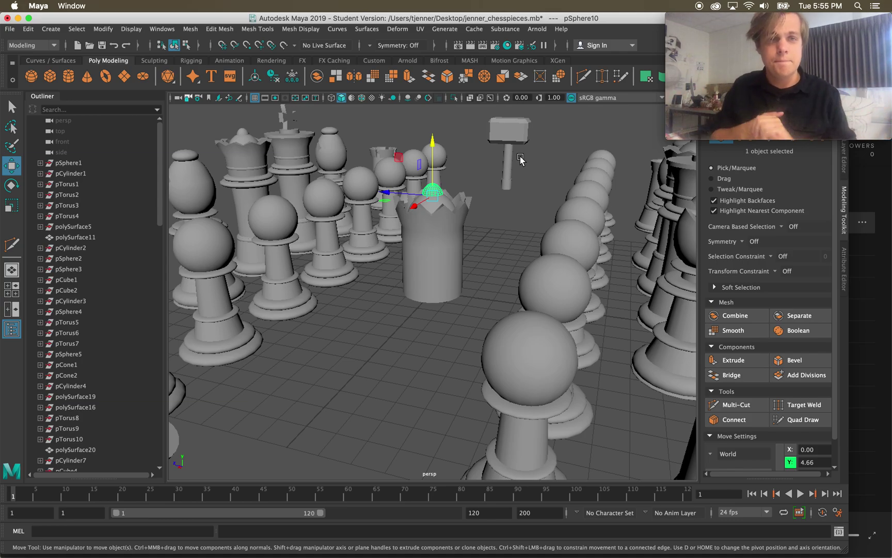
{"action": "left_click_drag", "start_coordinate": [435, 209], "coordinate": [402, 301], "text": "alt"}
{"action": "left_click_drag", "start_coordinate": [459, 200], "coordinate": [460, 197]}
Delete the practice queen's crown with its dome and tip spheres, keeping the hammer out of the selection
{"action": "left_click", "coordinate": [449, 262]}
{"action": "left_click_drag", "start_coordinate": [456, 323], "coordinate": [457, 330], "text": "alt"}
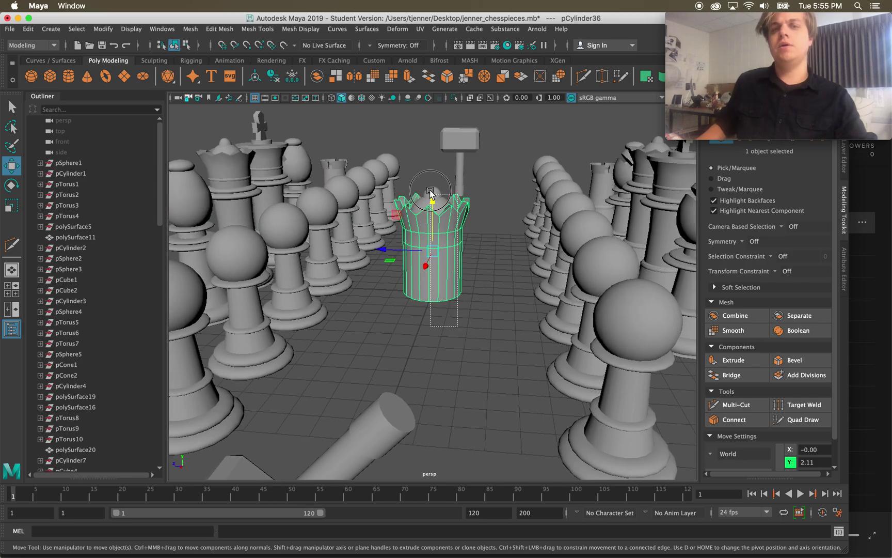
{"action": "left_click", "coordinate": [459, 165], "text": "shift"}
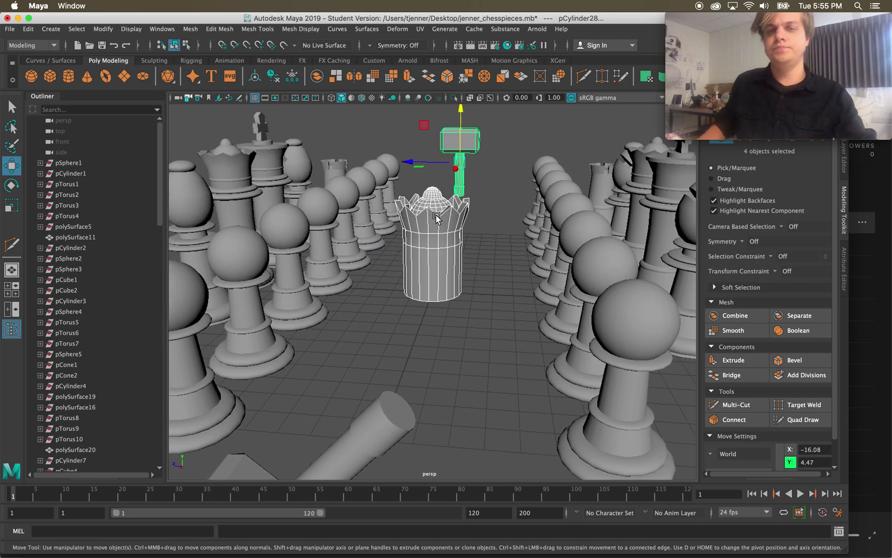
{"action": "left_click", "coordinate": [471, 146], "text": "shift"}
{"action": "key", "text": "Delete"}
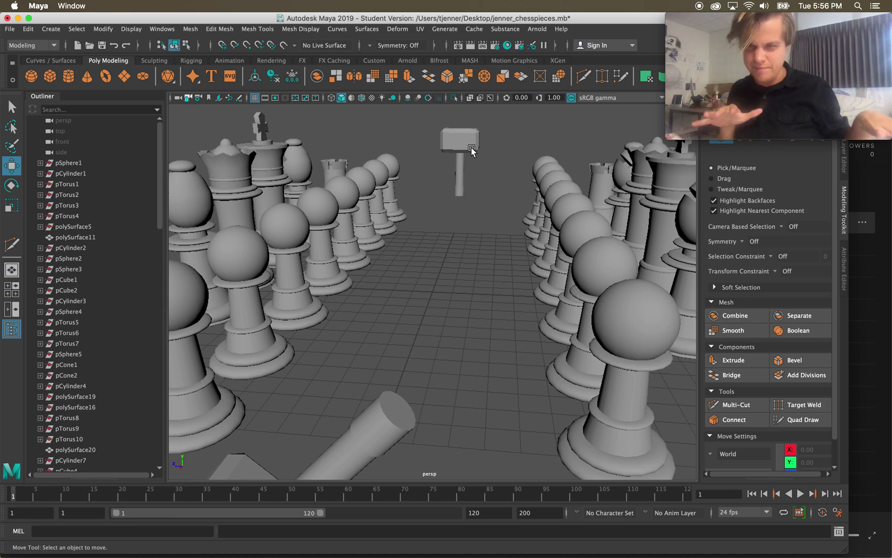
Select the existing king piece and examine its cross from the front and the side
{"action": "left_click", "coordinate": [270, 127]}
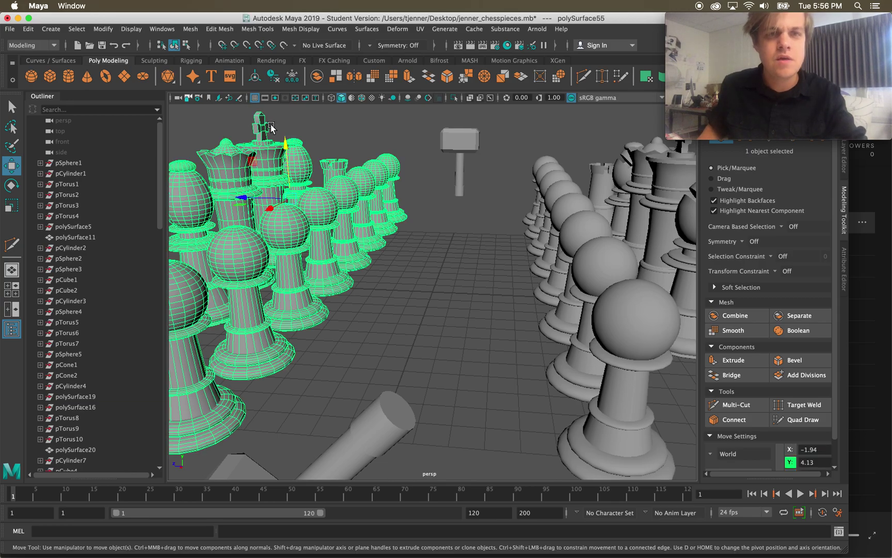
{"action": "left_click_drag", "start_coordinate": [494, 153], "coordinate": [521, 161], "text": "alt"}
{"action": "left_click", "coordinate": [623, 163]}
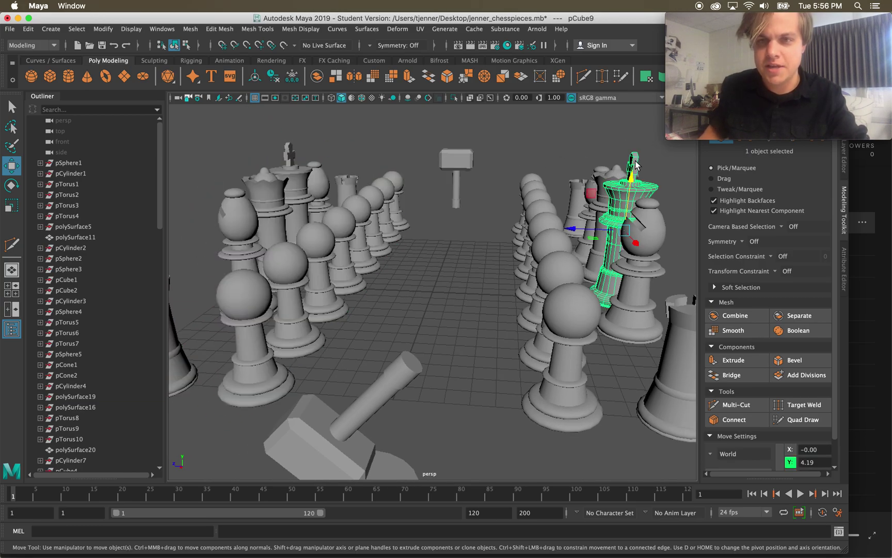
{"action": "key", "text": "f"}
{"action": "left_click_drag", "start_coordinate": [559, 193], "coordinate": [453, 193], "text": "alt"}
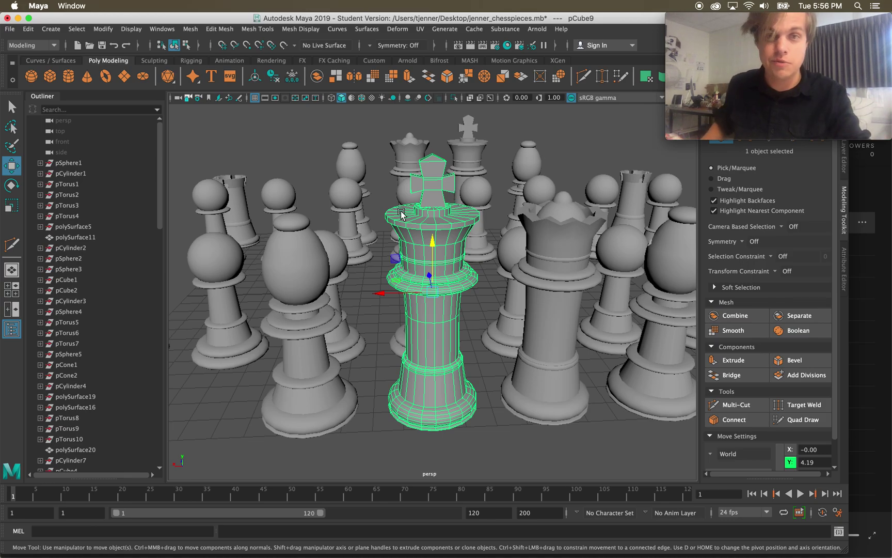
{"action": "left_click_drag", "start_coordinate": [399, 227], "coordinate": [310, 224], "text": "alt"}
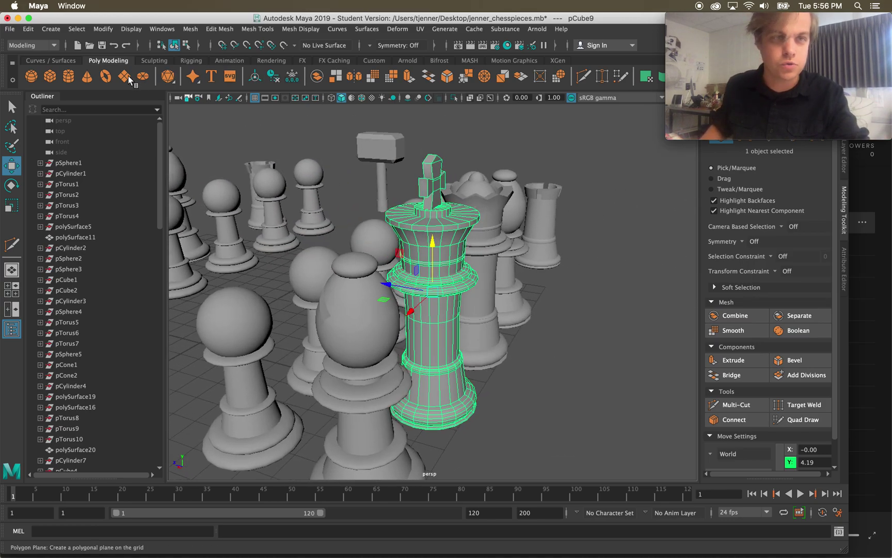
Create a polygon cube on the open board, enlarge it evenly and raise it to about Y 1.97
{"action": "left_click", "coordinate": [49, 76]}
{"action": "key", "text": "f"}
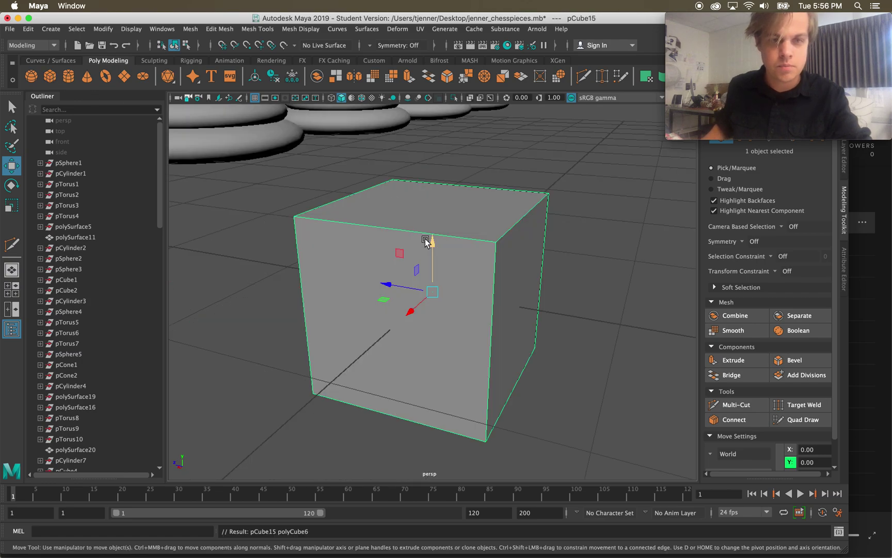
{"action": "scroll", "coordinate": [413, 282], "scroll_direction": "down", "scroll_amount": 10}
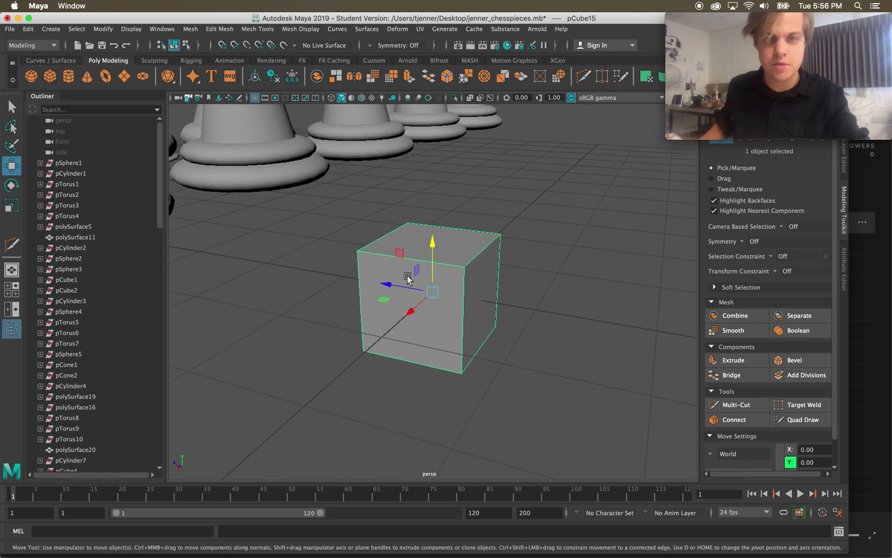
{"action": "key", "text": "r"}
{"action": "left_click", "coordinate": [436, 290]}
{"action": "key", "text": "w"}
{"action": "left_click_drag", "start_coordinate": [431, 251], "coordinate": [557, 222]}
Switch the cube to face selection, pick its top face and try scaling that face
{"action": "right_click", "coordinate": [532, 248]}
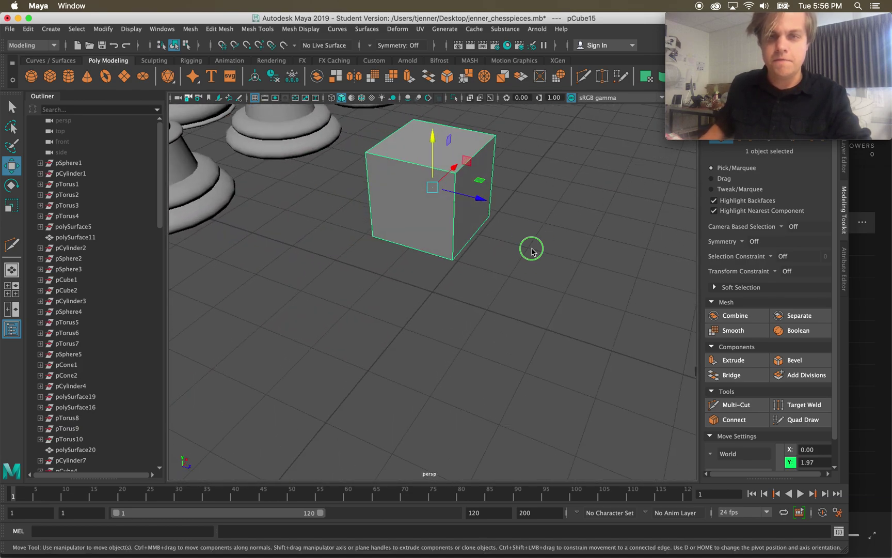
{"action": "left_click", "coordinate": [531, 278]}
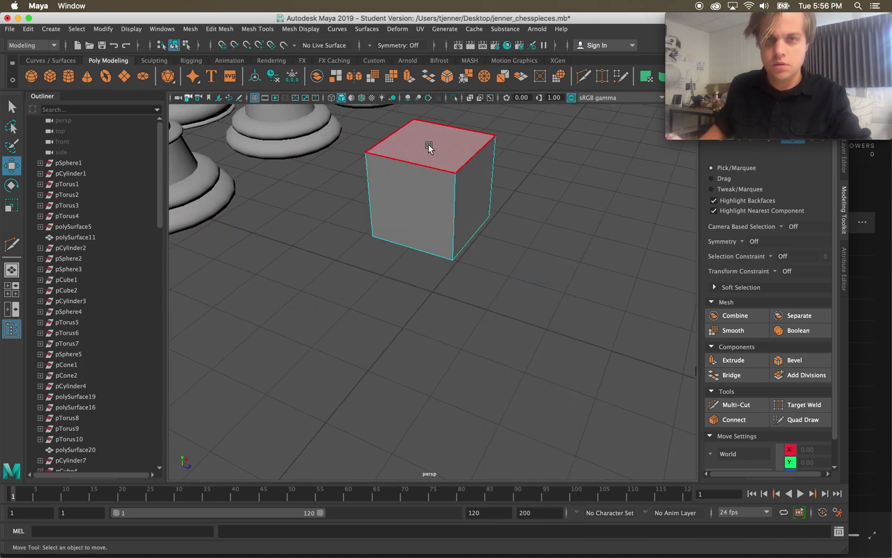
{"action": "left_click", "coordinate": [413, 158]}
{"action": "key", "text": "r"}
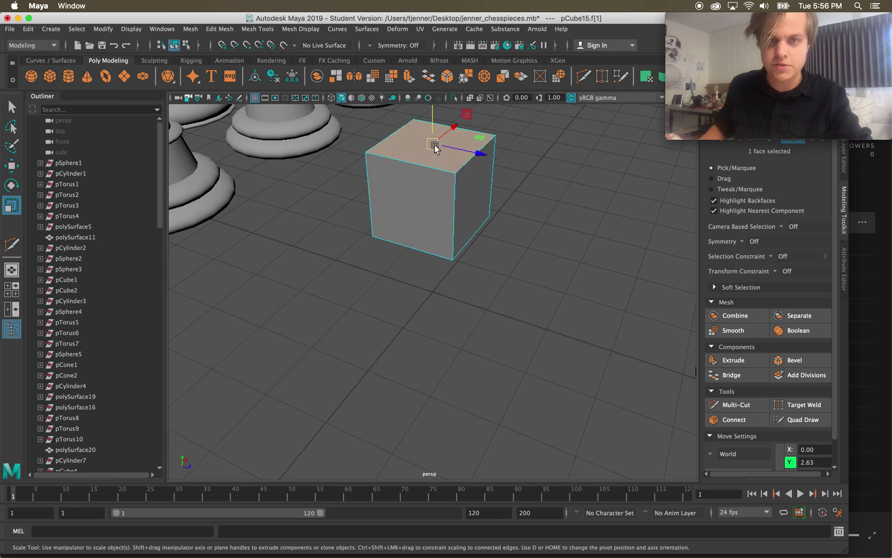
{"action": "left_click_drag", "start_coordinate": [453, 127], "coordinate": [453, 131]}
{"action": "key", "text": "z"}
{"action": "left_click_drag", "start_coordinate": [524, 187], "coordinate": [574, 186], "text": "alt"}
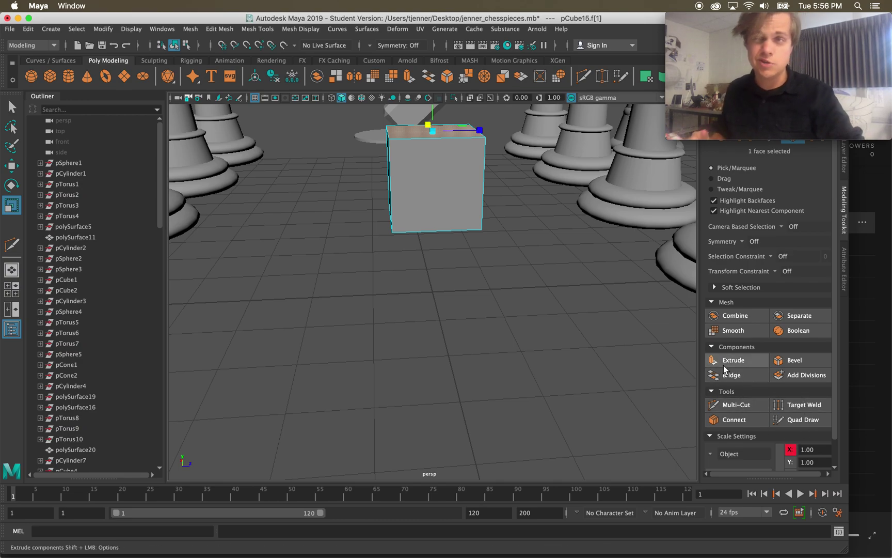
Extrude the cube's top face upward by about 0.945 to start the cross's upper arm
{"action": "left_click", "coordinate": [439, 238]}
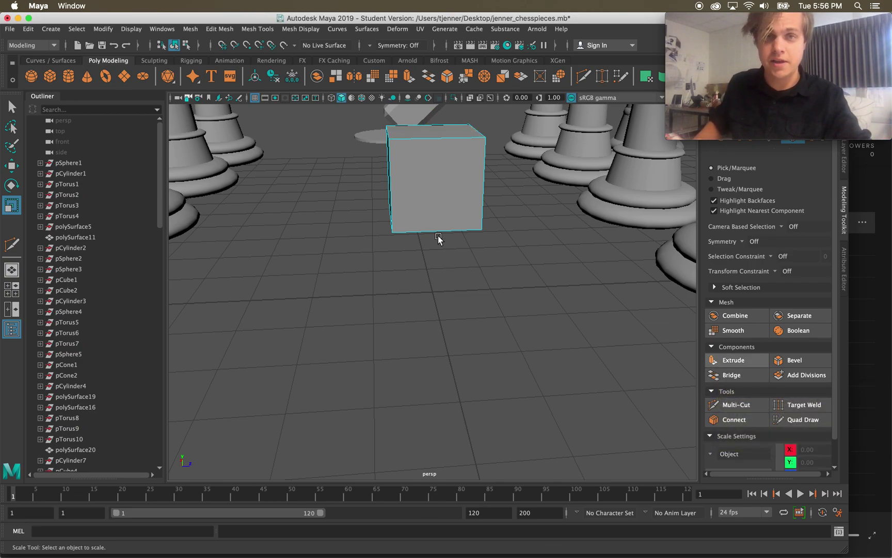
{"action": "left_click", "coordinate": [424, 128]}
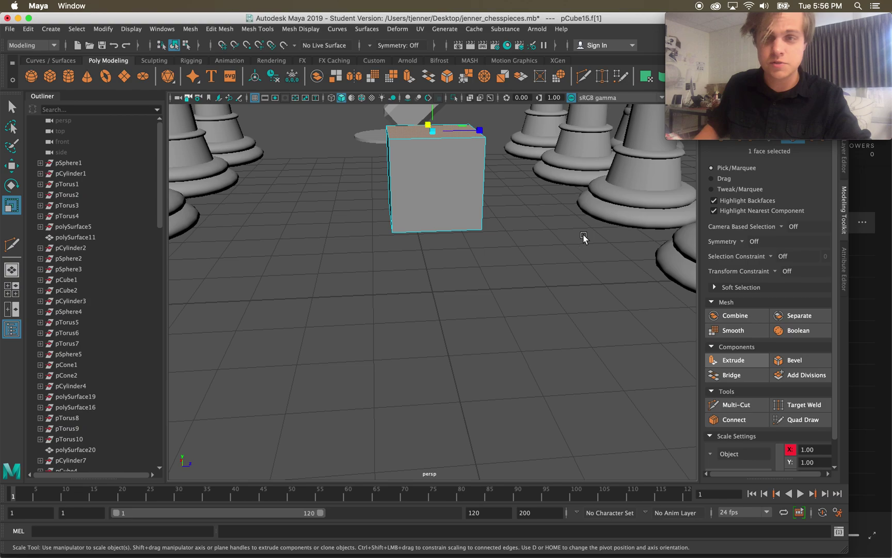
{"action": "left_click", "coordinate": [743, 360]}
{"action": "left_click_drag", "start_coordinate": [526, 289], "coordinate": [505, 266], "text": "alt"}
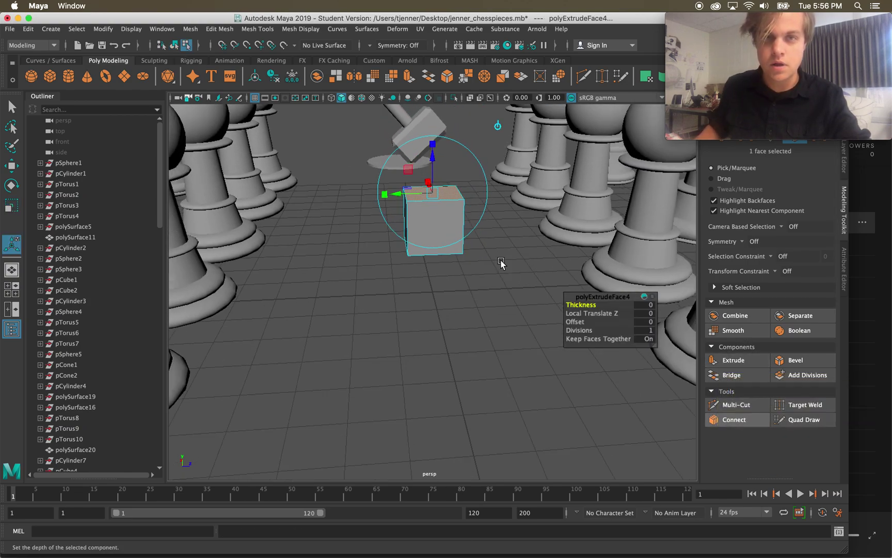
{"action": "left_click_drag", "start_coordinate": [431, 161], "coordinate": [433, 124]}
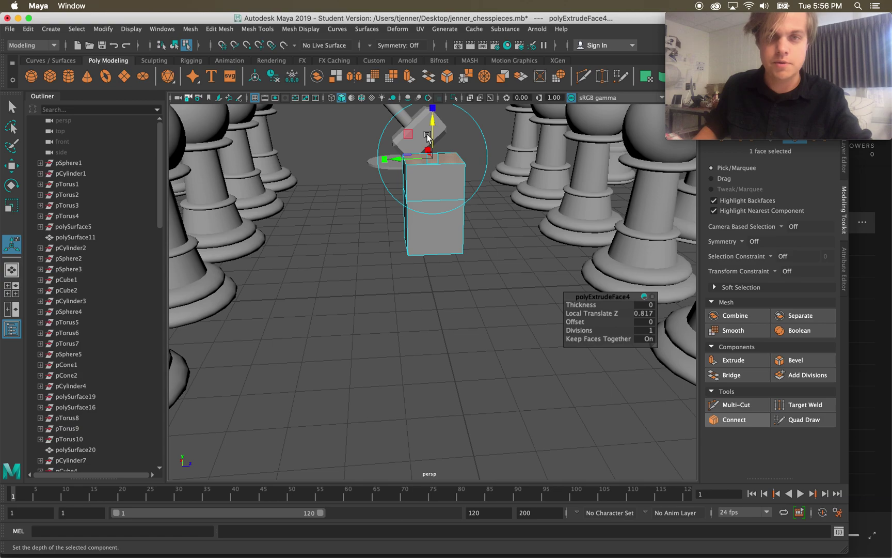
{"action": "left_click_drag", "start_coordinate": [432, 135], "coordinate": [432, 126]}
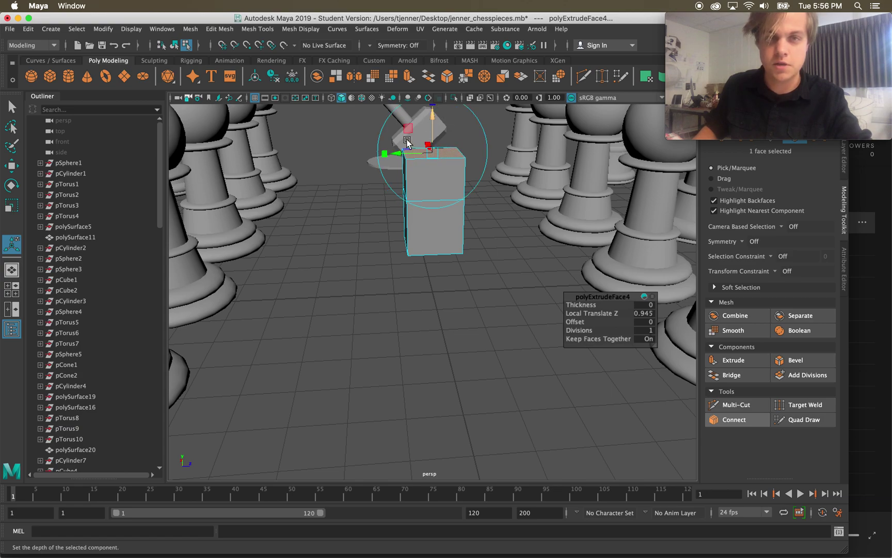
Taper the upper arm by scaling its top face to about 0.39 in Z
{"action": "right_click_drag", "start_coordinate": [344, 146], "coordinate": [340, 173]}
{"action": "left_click", "coordinate": [439, 153]}
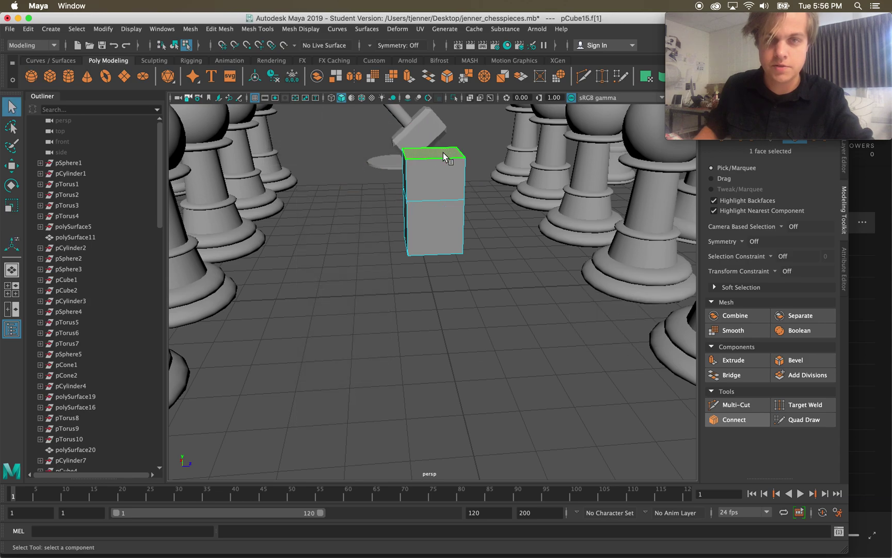
{"action": "key", "text": "r"}
{"action": "left_click_drag", "start_coordinate": [479, 152], "coordinate": [452, 153]}
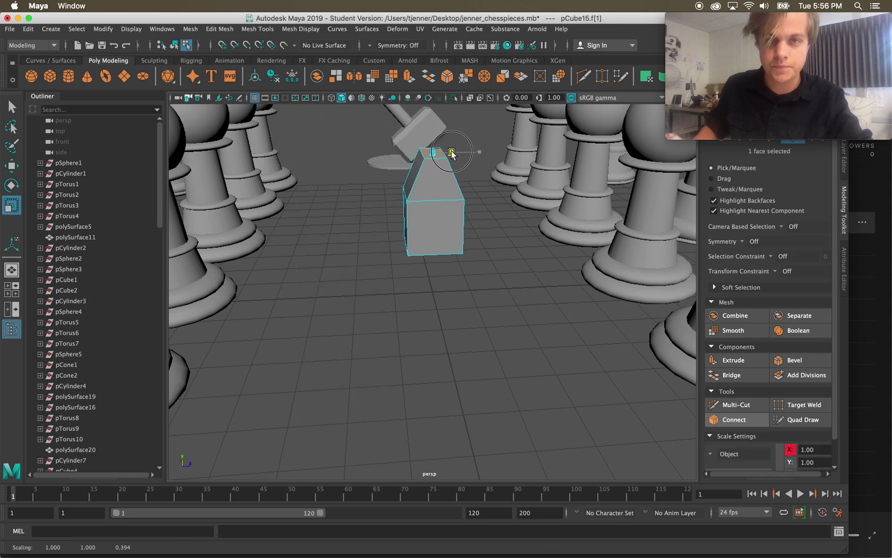
Extrude the two opposite side faces of the cube's lower block outward by about 0.912 to form the cross's side arms
{"action": "left_click_drag", "start_coordinate": [376, 230], "coordinate": [511, 242], "text": "alt"}
{"action": "left_click", "coordinate": [408, 223]}
{"action": "left_click", "coordinate": [462, 229], "text": "shift"}
{"action": "left_click", "coordinate": [732, 360]}
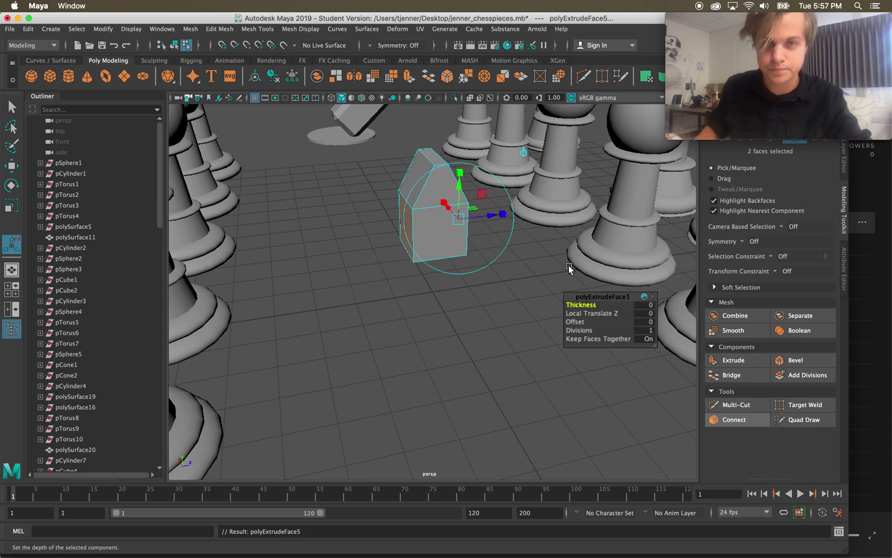
{"action": "left_click_drag", "start_coordinate": [490, 219], "coordinate": [523, 215]}
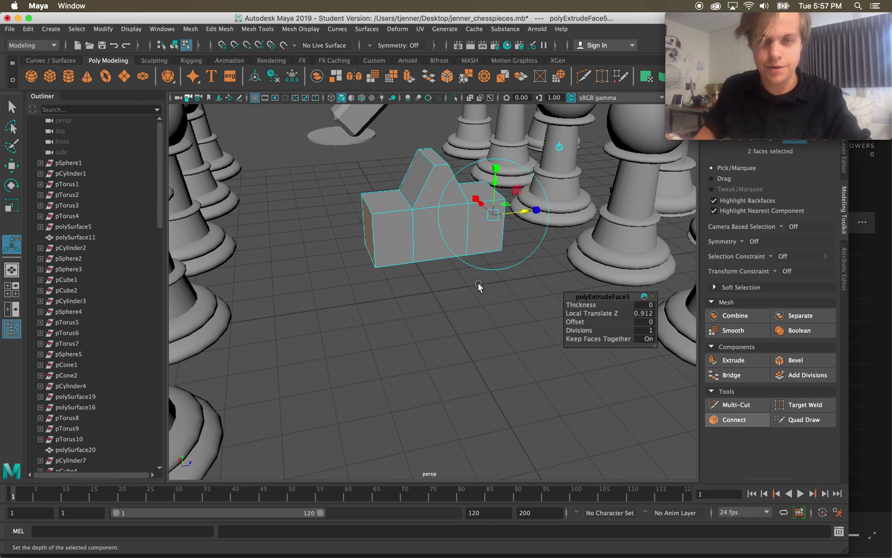
Extrude the centre bottom face downward as the cross's lower arm and widen its end to about 1.2 in Z
{"action": "left_click_drag", "start_coordinate": [478, 285], "coordinate": [433, 256], "text": "alt"}
{"action": "left_click", "coordinate": [433, 248]}
{"action": "left_click", "coordinate": [733, 359]}
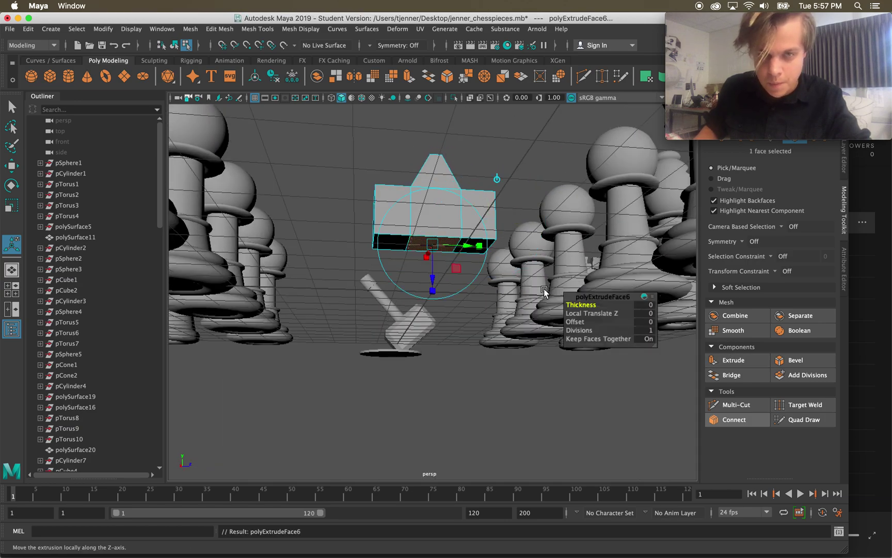
{"action": "key", "text": "w"}
{"action": "left_click_drag", "start_coordinate": [433, 247], "coordinate": [475, 280]}
{"action": "key", "text": "r"}
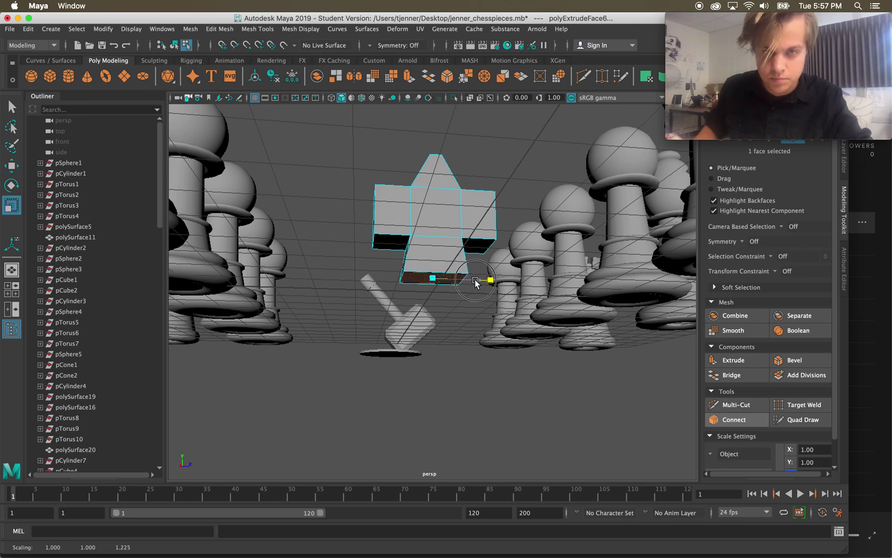
Examine the new cross, return to object mode and compare it with the existing king's cross up close
{"action": "left_click_drag", "start_coordinate": [484, 279], "coordinate": [480, 311], "text": "alt"}
{"action": "left_click_drag", "start_coordinate": [384, 169], "coordinate": [370, 189], "text": "alt"}
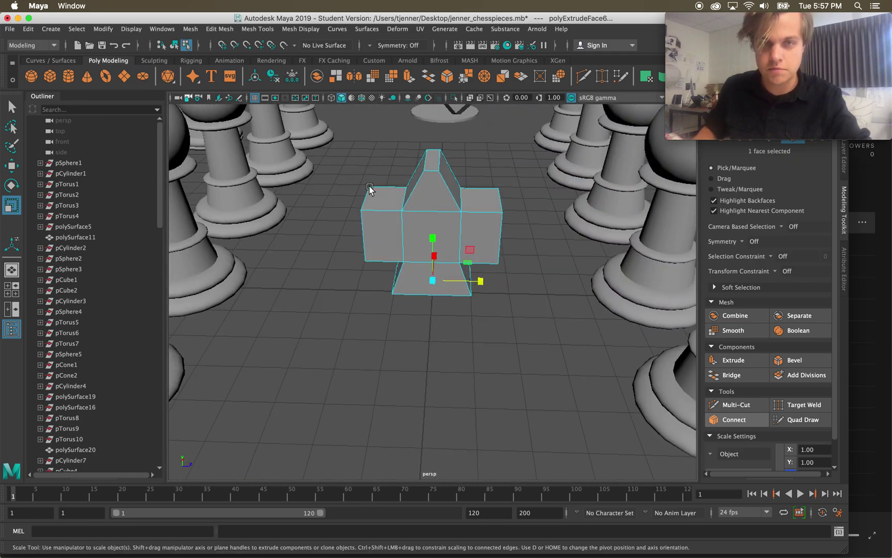
{"action": "scroll", "coordinate": [370, 189], "scroll_direction": "down", "scroll_amount": 10}
{"action": "left_click_drag", "start_coordinate": [420, 202], "coordinate": [516, 193], "text": "alt"}
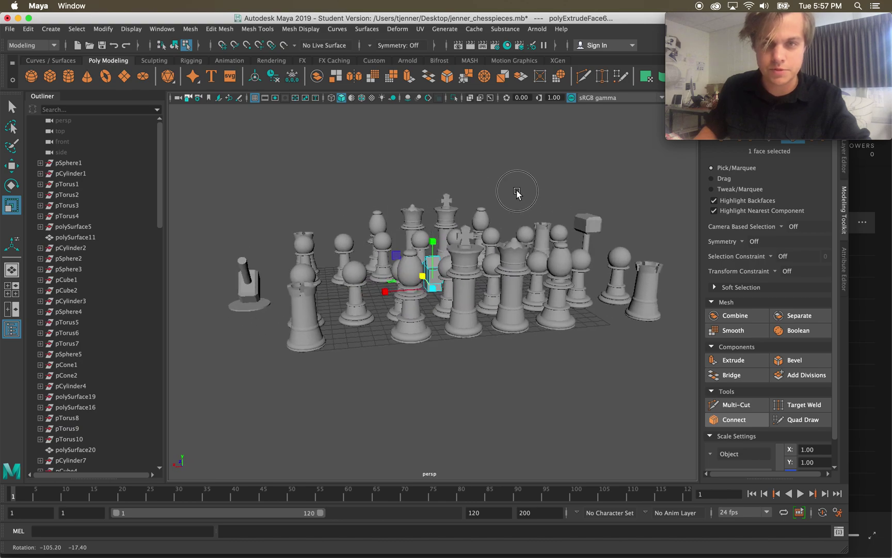
{"action": "left_click", "coordinate": [467, 238]}
{"action": "key", "text": "f"}
{"action": "right_click_drag", "start_coordinate": [473, 262], "coordinate": [501, 241]}
{"action": "key", "text": "f"}
{"action": "left_click_drag", "start_coordinate": [505, 279], "coordinate": [640, 269], "text": "alt"}
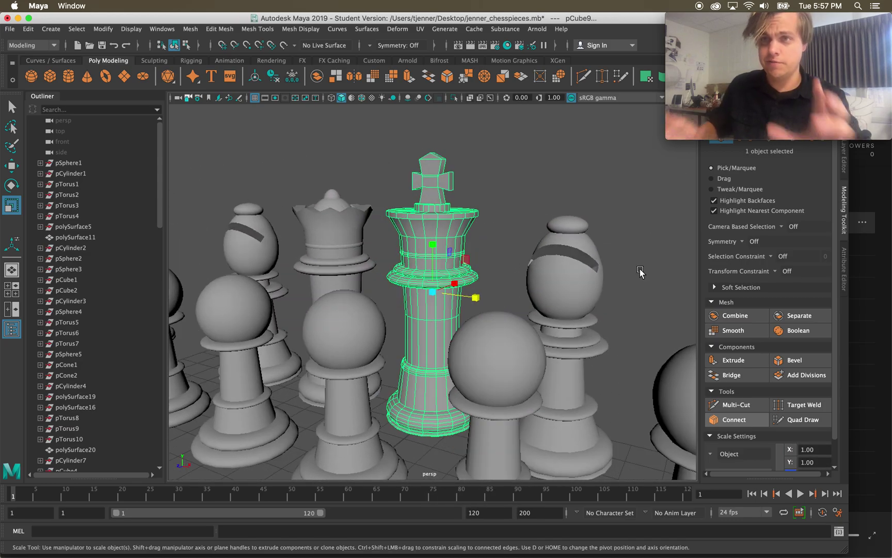